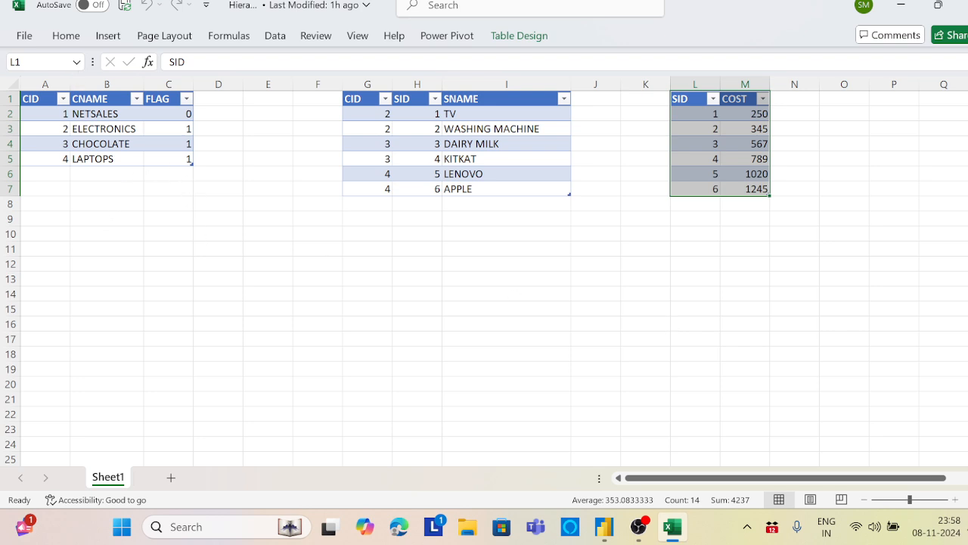
Examine the category table's CID values and the category names in the CNAME column
{"action": "left_click_drag", "start_coordinate": [39, 99], "coordinate": [168, 162]}
{"action": "left_click", "coordinate": [149, 194]}
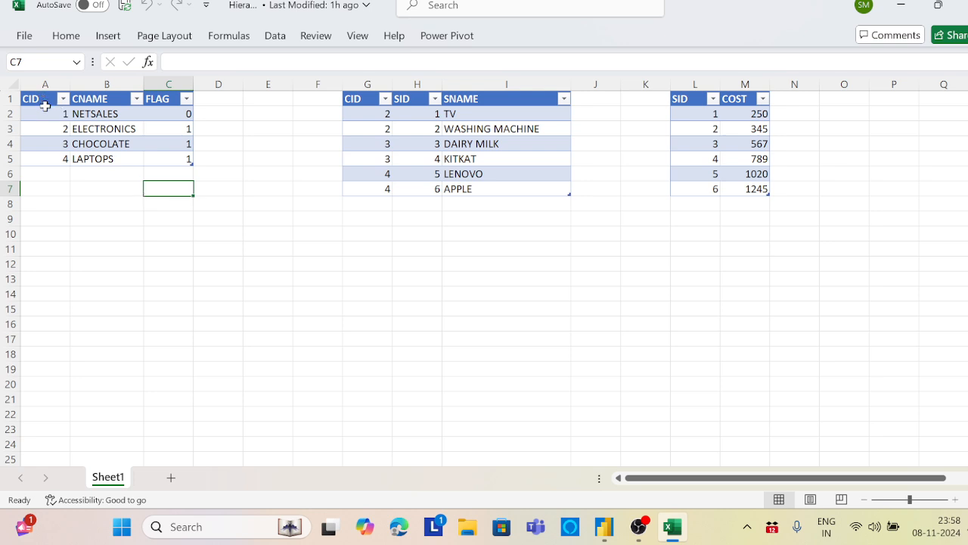
{"action": "left_click", "coordinate": [46, 113]}
{"action": "left_click_drag", "start_coordinate": [46, 113], "coordinate": [47, 155]}
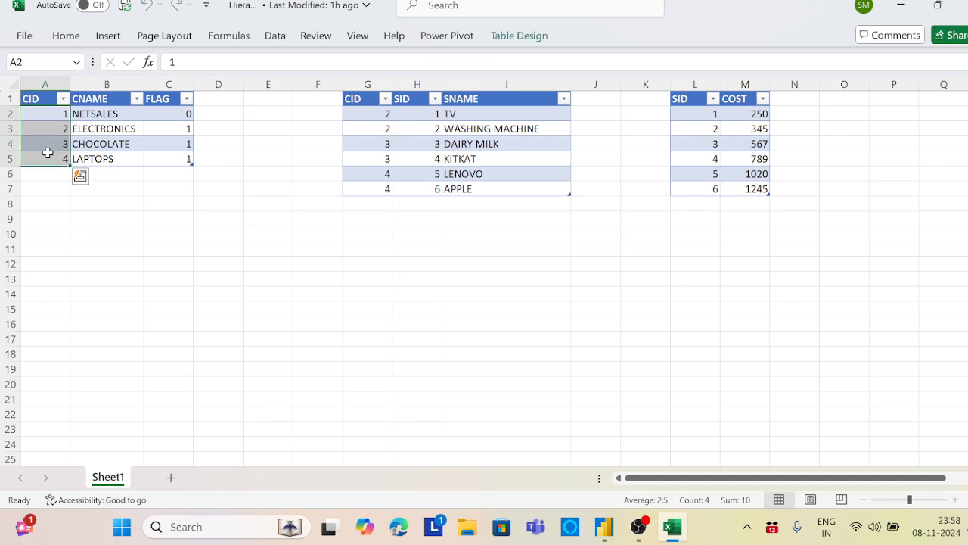
{"action": "left_click", "coordinate": [111, 113]}
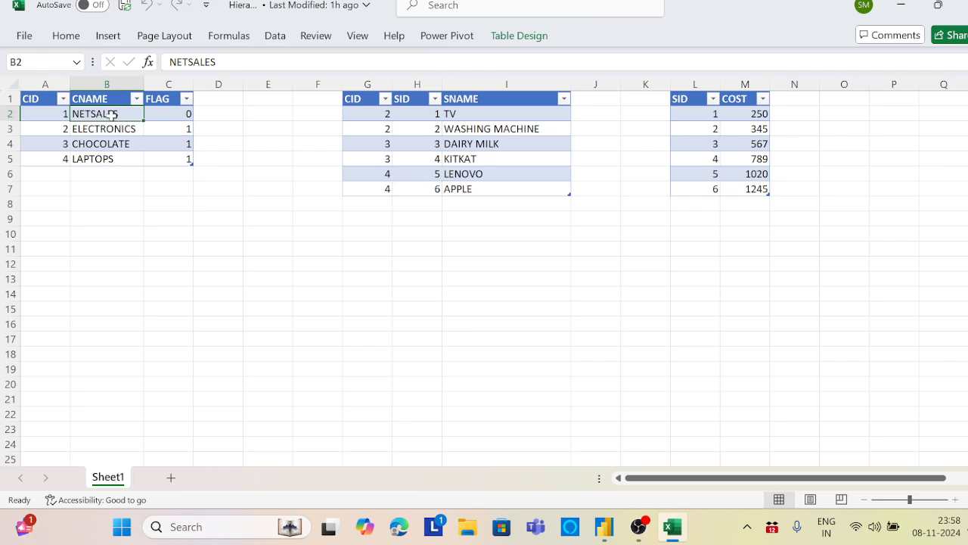
{"action": "left_click", "coordinate": [113, 129]}
{"action": "left_click", "coordinate": [114, 146]}
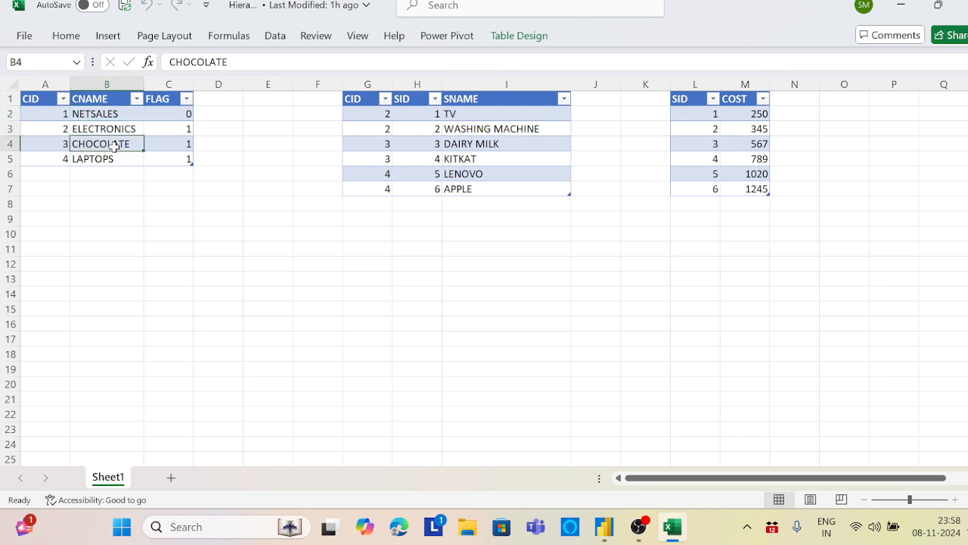
{"action": "left_click", "coordinate": [108, 159]}
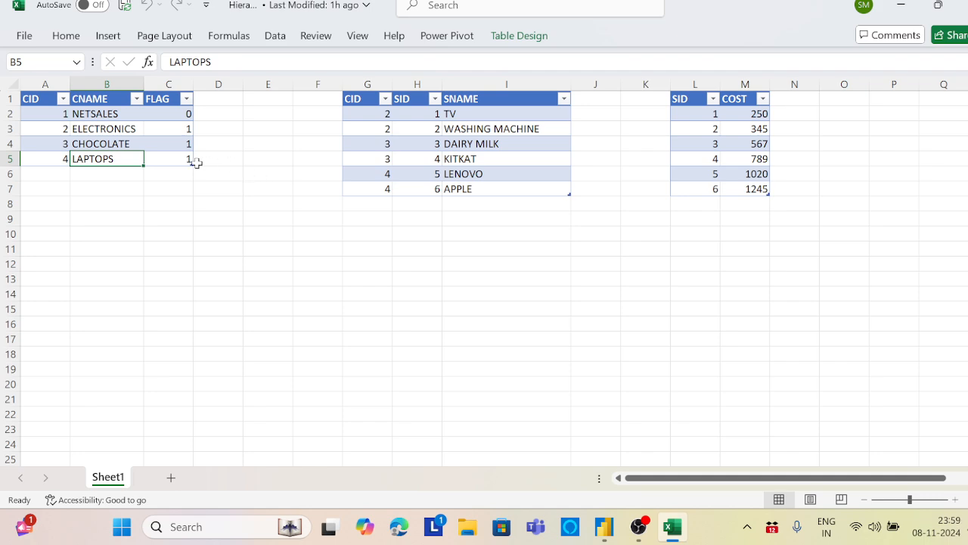
Examine the subcategory table, comparing its SNAME items with their categories and checking the SID column
{"action": "left_click_drag", "start_coordinate": [352, 99], "coordinate": [515, 183]}
{"action": "left_click", "coordinate": [501, 175]}
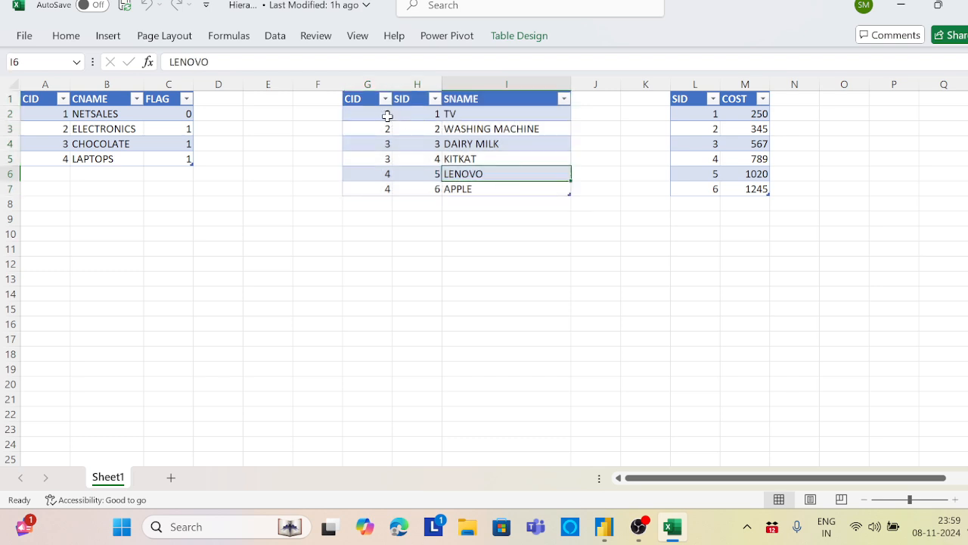
{"action": "left_click", "coordinate": [110, 126]}
{"action": "left_click", "coordinate": [454, 113]}
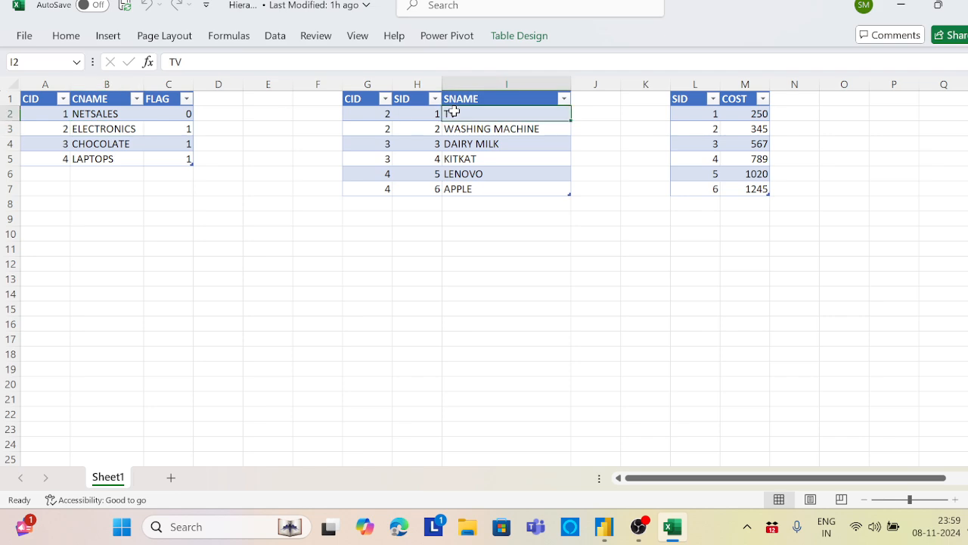
{"action": "left_click_drag", "start_coordinate": [454, 112], "coordinate": [458, 126]}
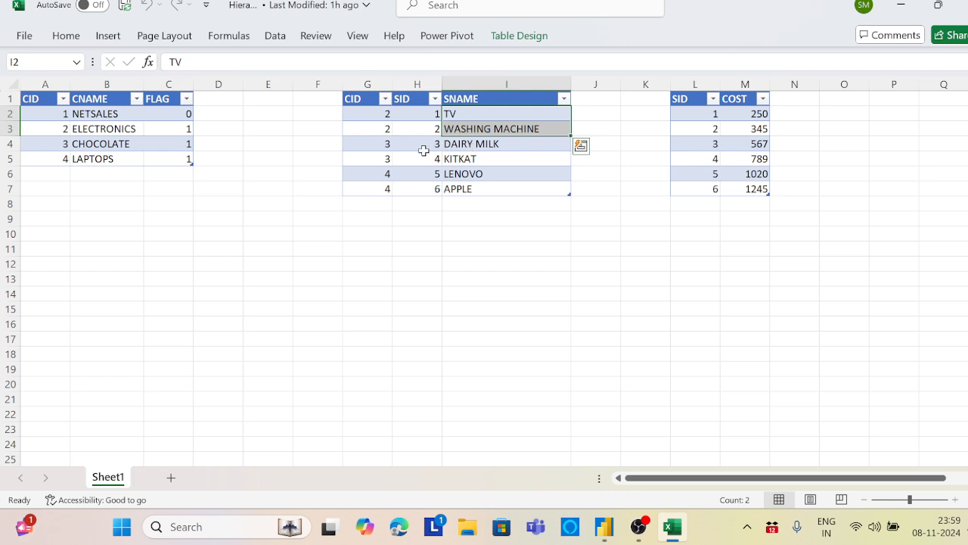
{"action": "left_click_drag", "start_coordinate": [479, 146], "coordinate": [477, 159]}
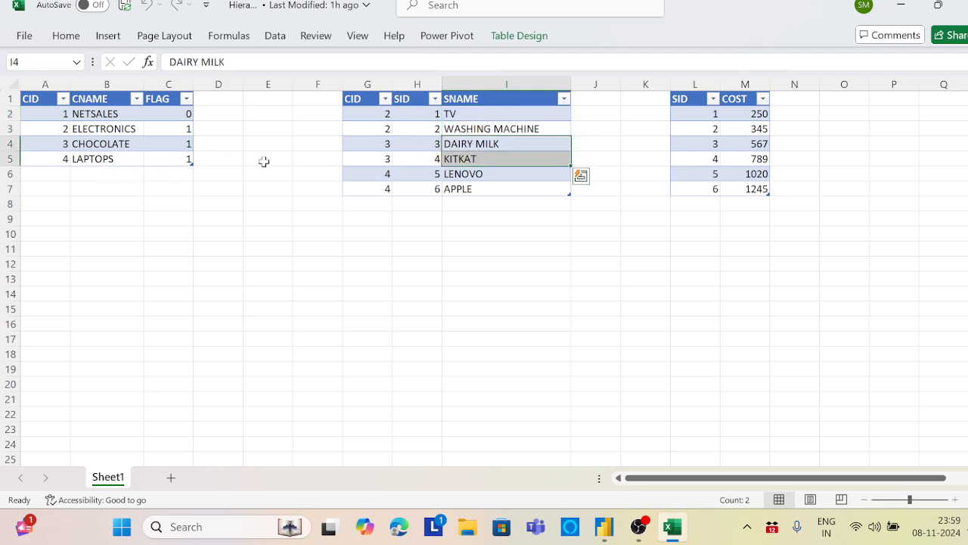
{"action": "left_click", "coordinate": [428, 115]}
{"action": "left_click_drag", "start_coordinate": [427, 114], "coordinate": [437, 190]}
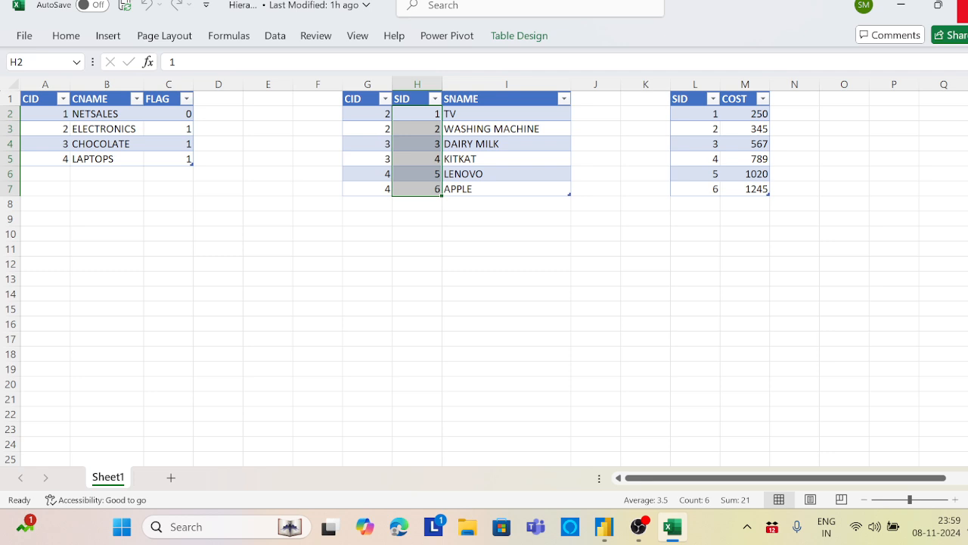
Close the Hierarchy workbook, switch to Power BI Desktop and view the relationships between the tables in the model
{"action": "left_click", "coordinate": [963, 9]}
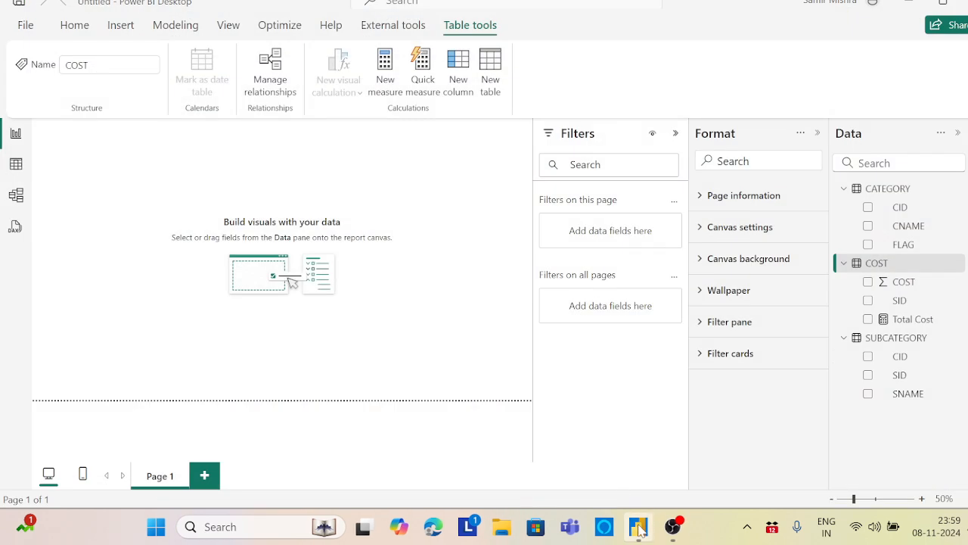
{"action": "left_click", "coordinate": [639, 529]}
{"action": "left_click", "coordinate": [817, 136]}
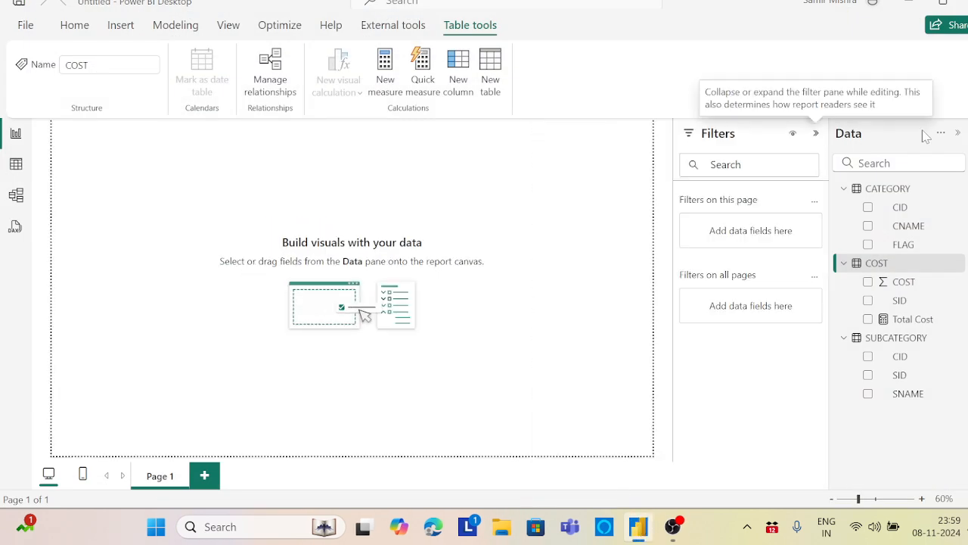
{"action": "left_click", "coordinate": [16, 195]}
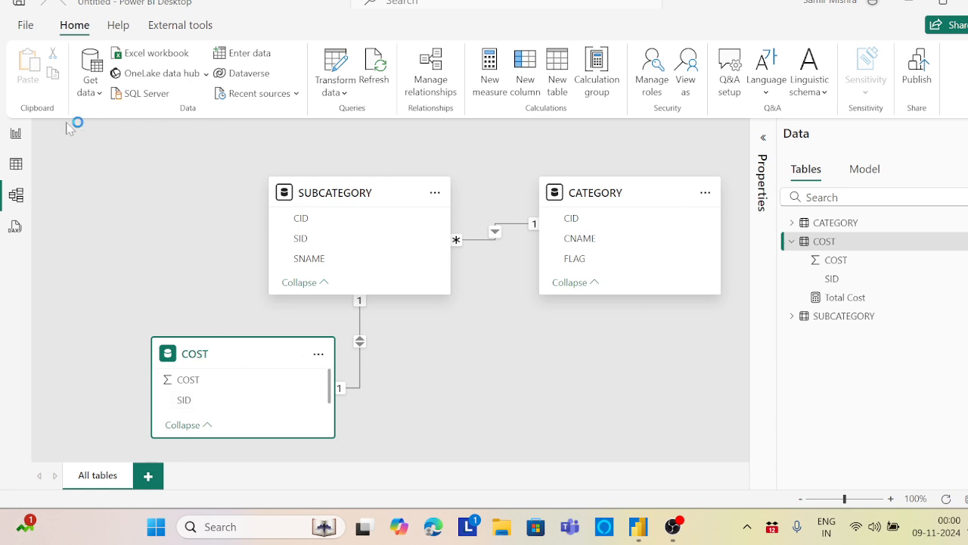
Insert a matrix visual on the report page, widen it and use CNAME from CATEGORY as its rows
{"action": "left_click", "coordinate": [16, 134]}
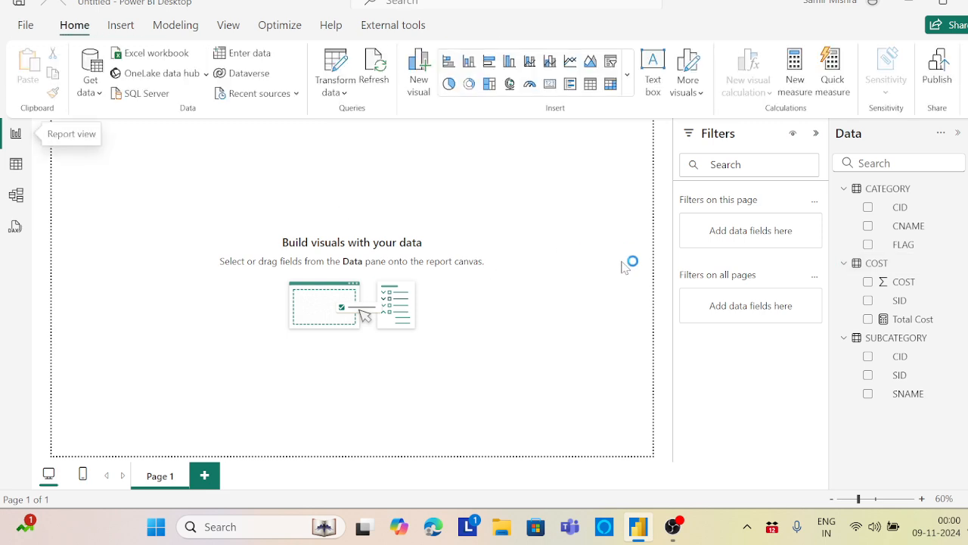
{"action": "left_click", "coordinate": [610, 84]}
{"action": "left_click_drag", "start_coordinate": [179, 185], "coordinate": [257, 193]}
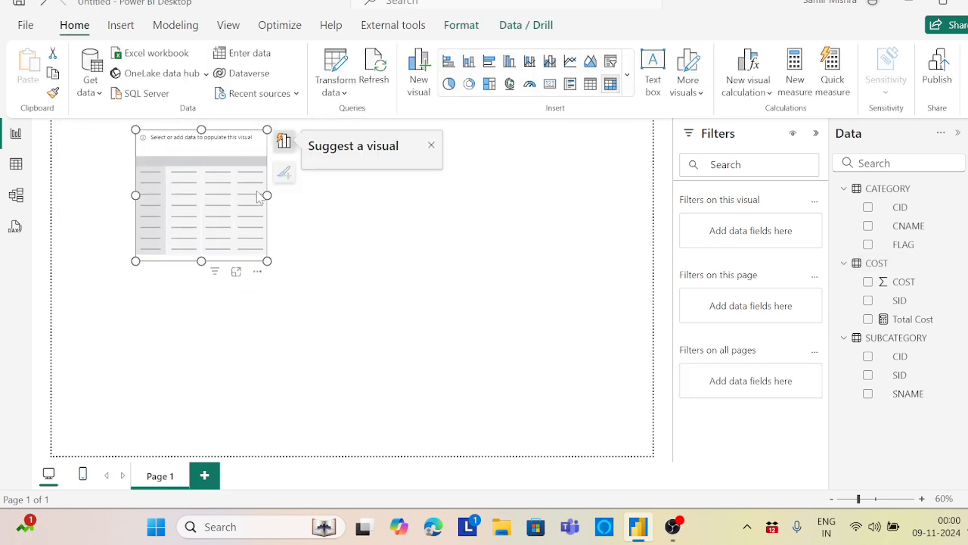
{"action": "left_click_drag", "start_coordinate": [267, 260], "coordinate": [365, 266]}
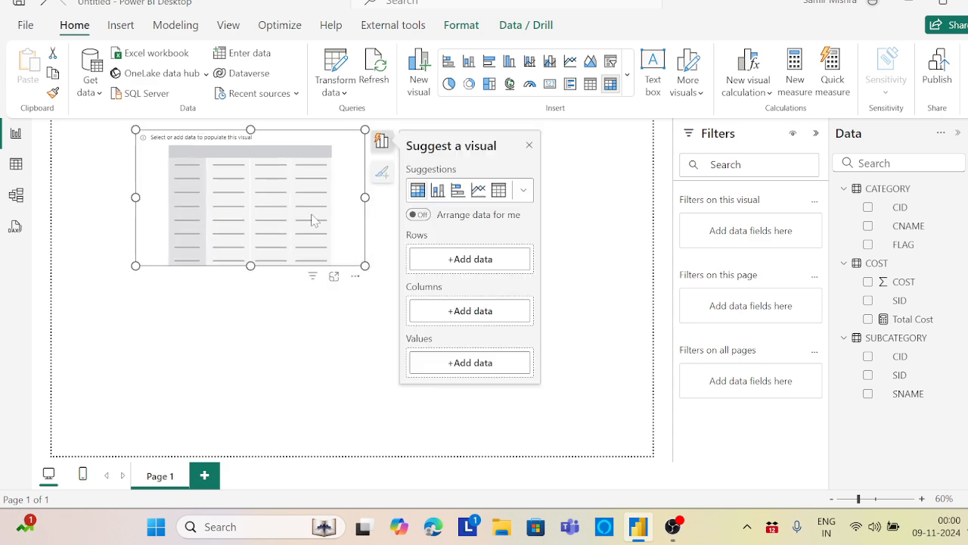
{"action": "left_click_drag", "start_coordinate": [313, 218], "coordinate": [370, 240]}
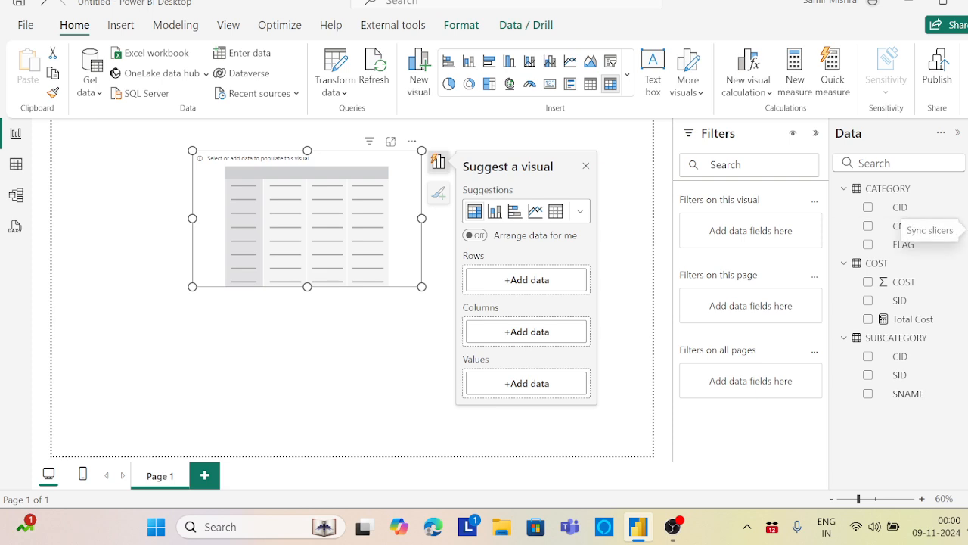
{"action": "left_click_drag", "start_coordinate": [909, 233], "coordinate": [272, 190]}
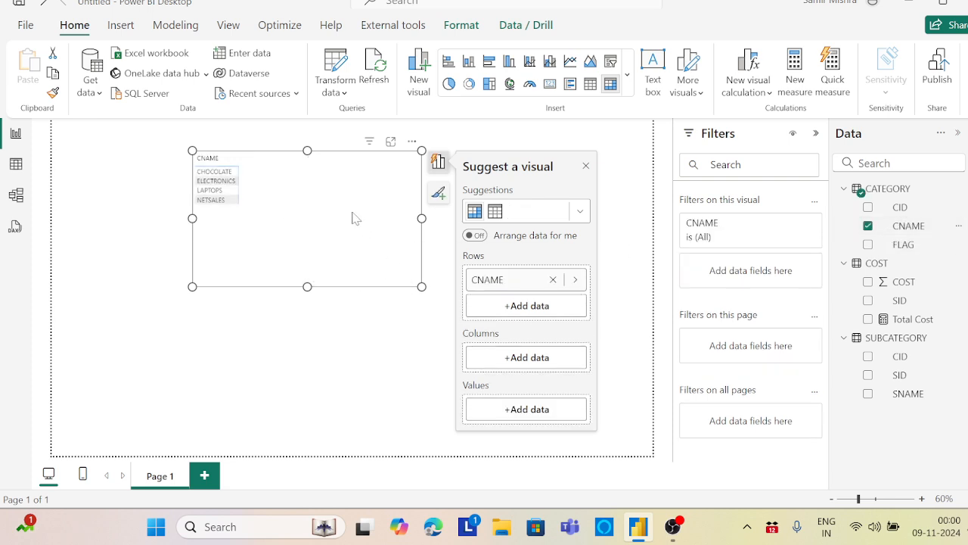
{"action": "left_click_drag", "start_coordinate": [357, 219], "coordinate": [369, 231]}
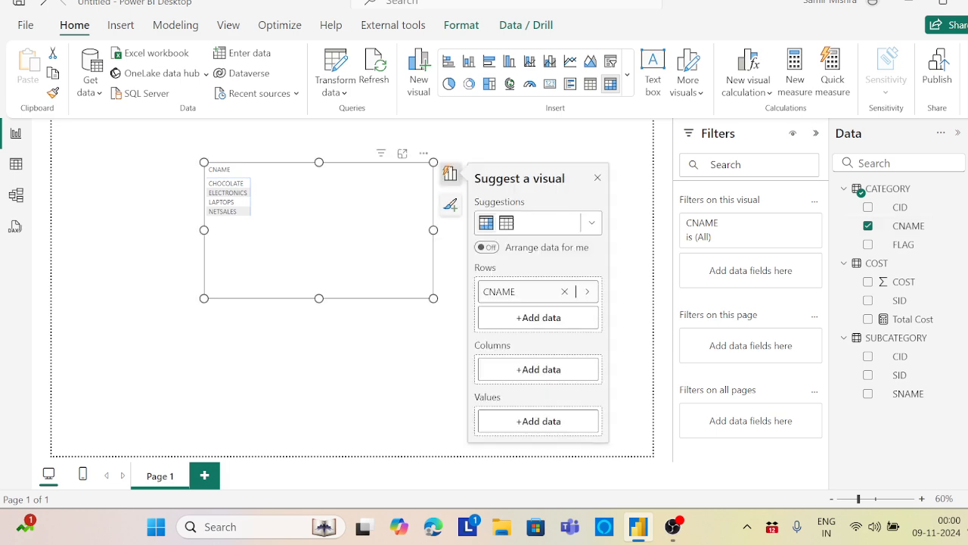
Format the matrix's column headers as bold at font size 14 and set its values to font size 16
{"action": "left_click", "coordinate": [958, 166]}
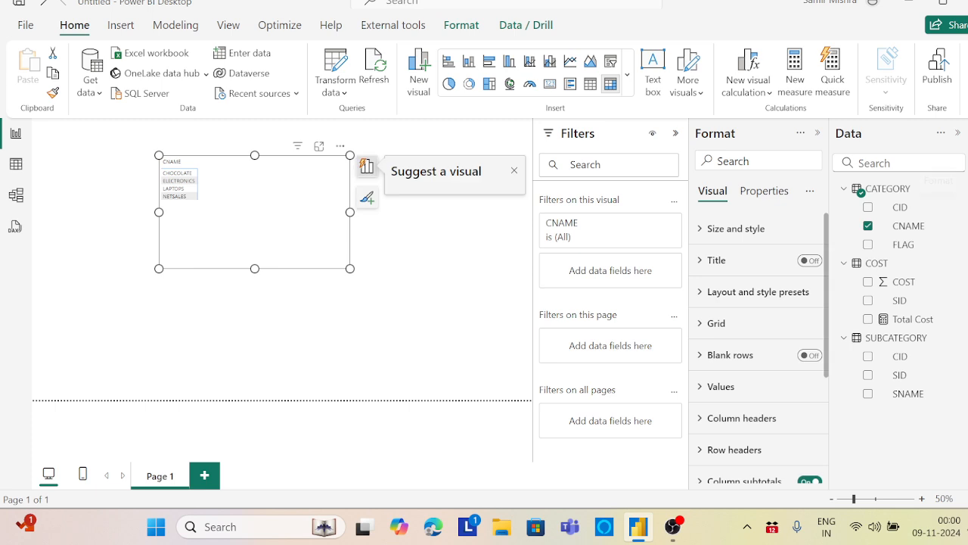
{"action": "left_click", "coordinate": [772, 417]}
{"action": "scroll", "coordinate": [830, 286], "scroll_direction": "down", "scroll_amount": 3}
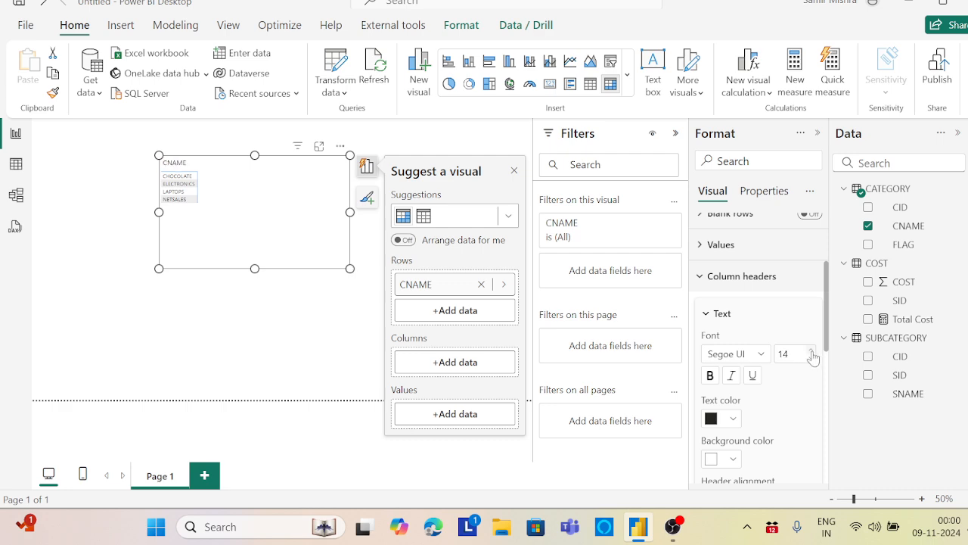
{"action": "left_click", "coordinate": [710, 375]}
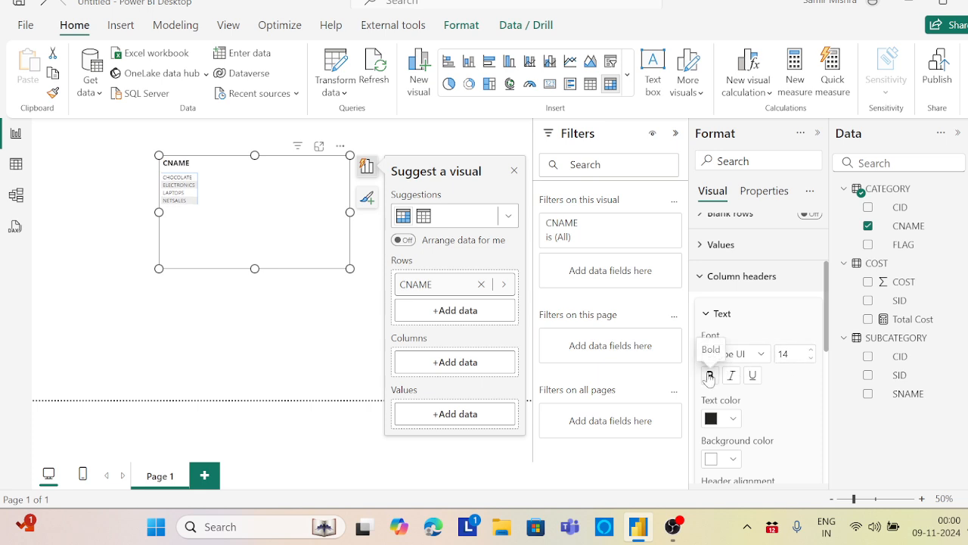
{"action": "left_click", "coordinate": [702, 246]}
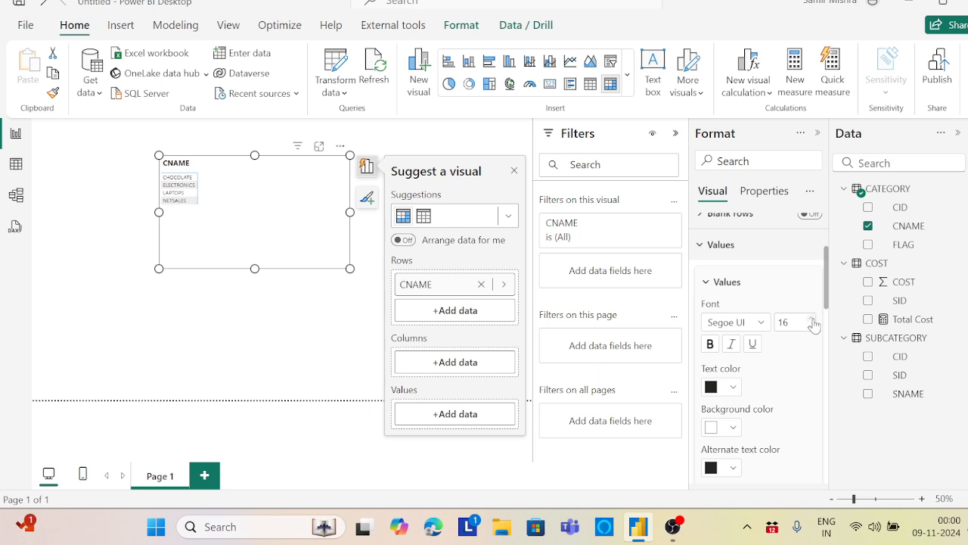
Enlarge the matrix visual and reposition it on the report canvas
{"action": "left_click_drag", "start_coordinate": [256, 210], "coordinate": [239, 214]}
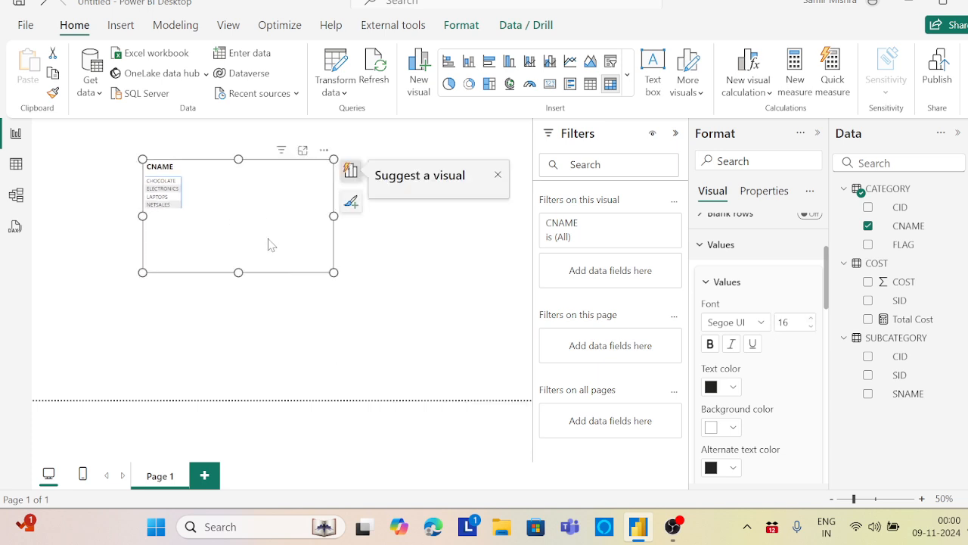
{"action": "left_click_drag", "start_coordinate": [333, 272], "coordinate": [387, 294]}
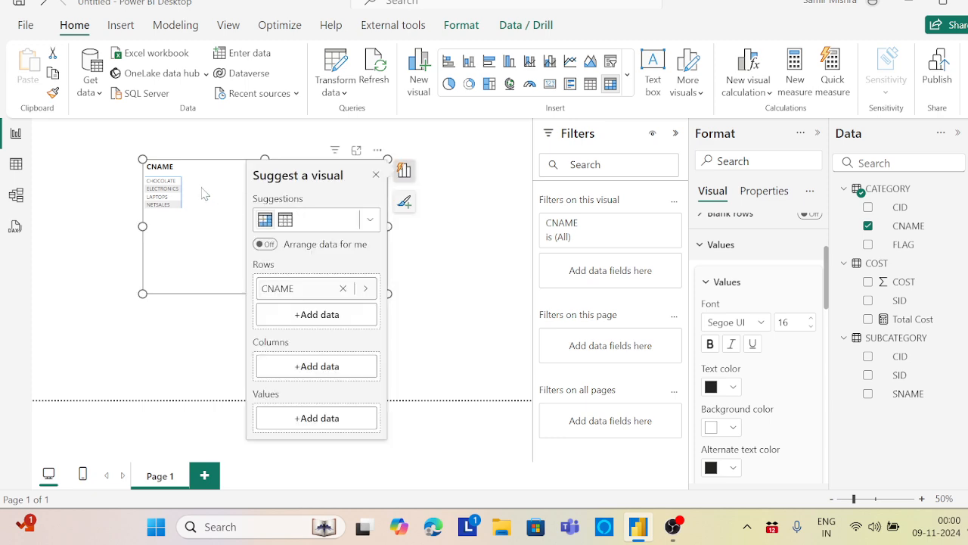
{"action": "left_click_drag", "start_coordinate": [203, 194], "coordinate": [250, 202]}
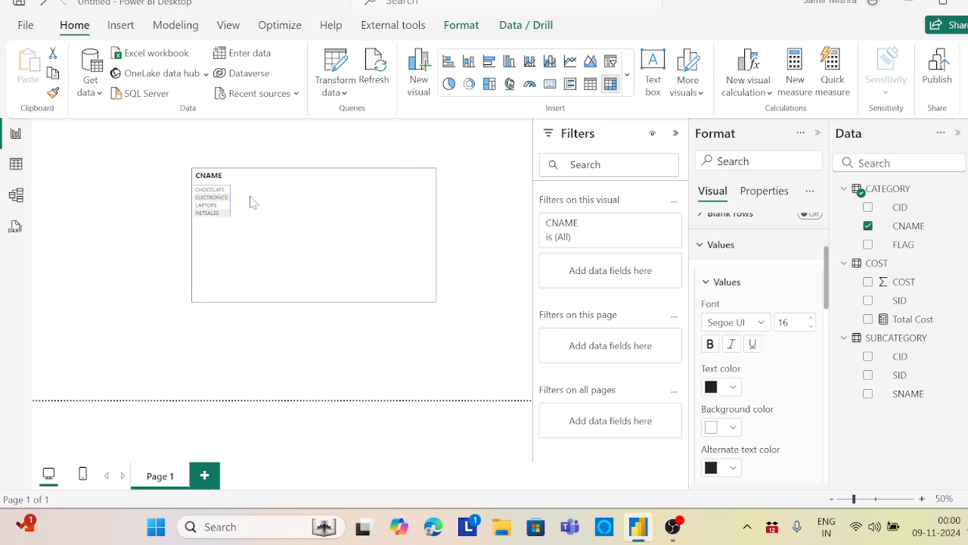
Add the Total Cost measure to the matrix values, then adjust the visual's position and size
{"action": "left_click", "coordinate": [929, 326]}
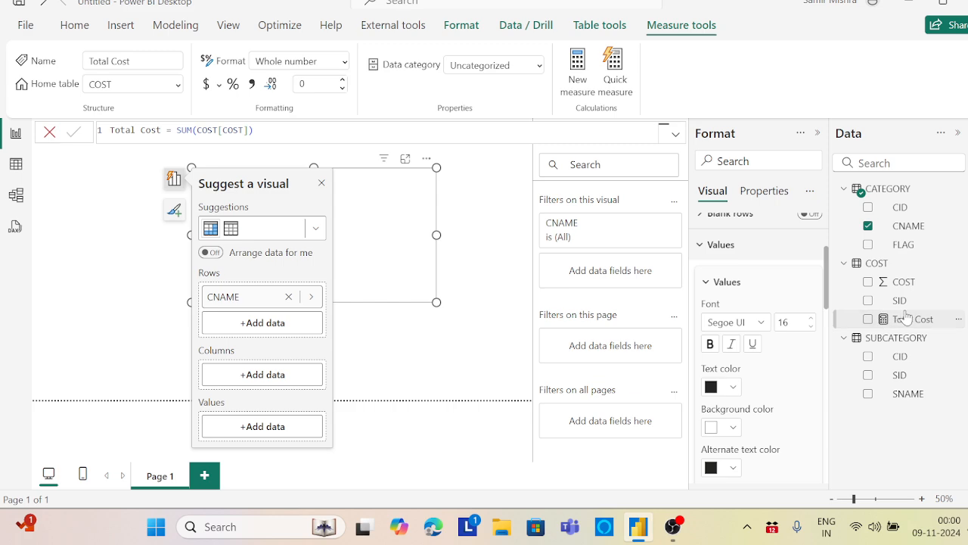
{"action": "left_click_drag", "start_coordinate": [913, 321], "coordinate": [398, 210]}
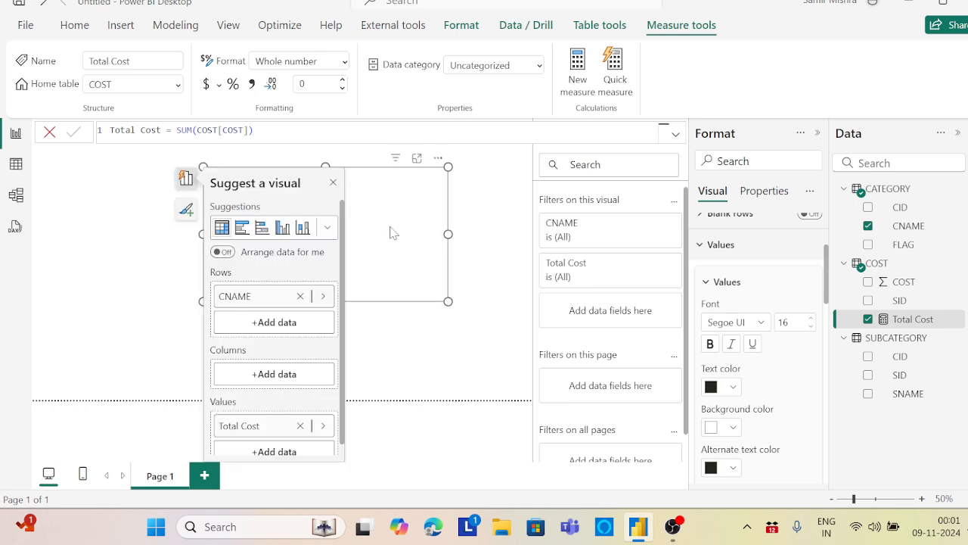
{"action": "left_click", "coordinate": [333, 182]}
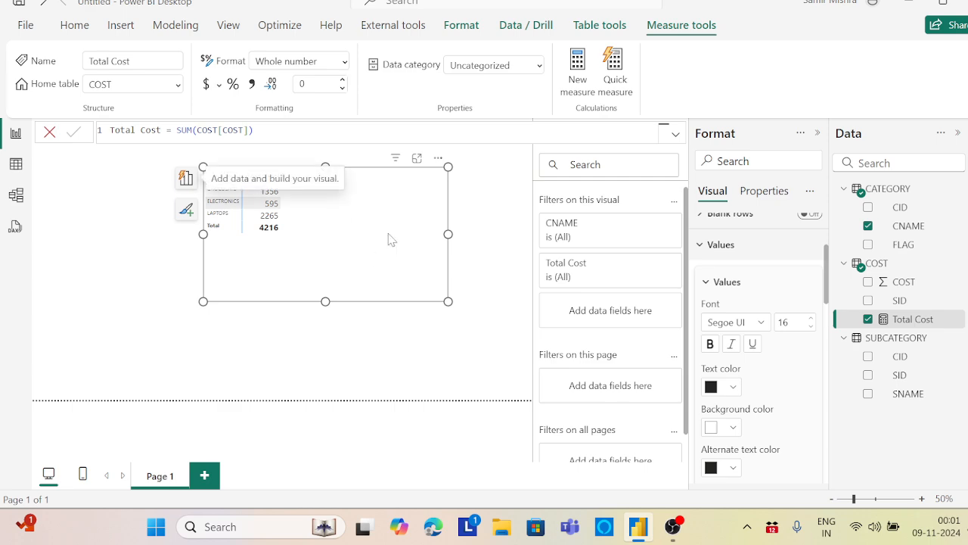
{"action": "left_click_drag", "start_coordinate": [390, 239], "coordinate": [393, 254]}
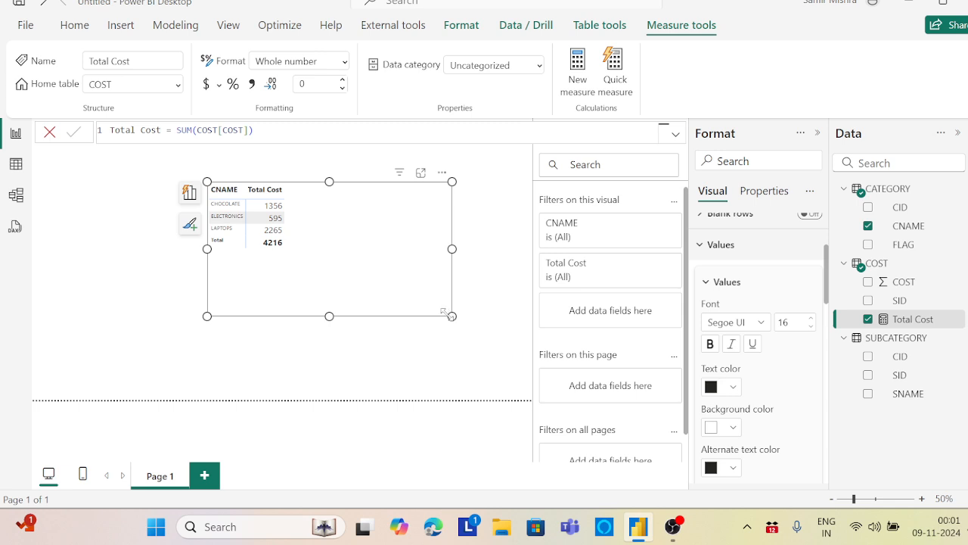
{"action": "left_click_drag", "start_coordinate": [444, 311], "coordinate": [429, 322]}
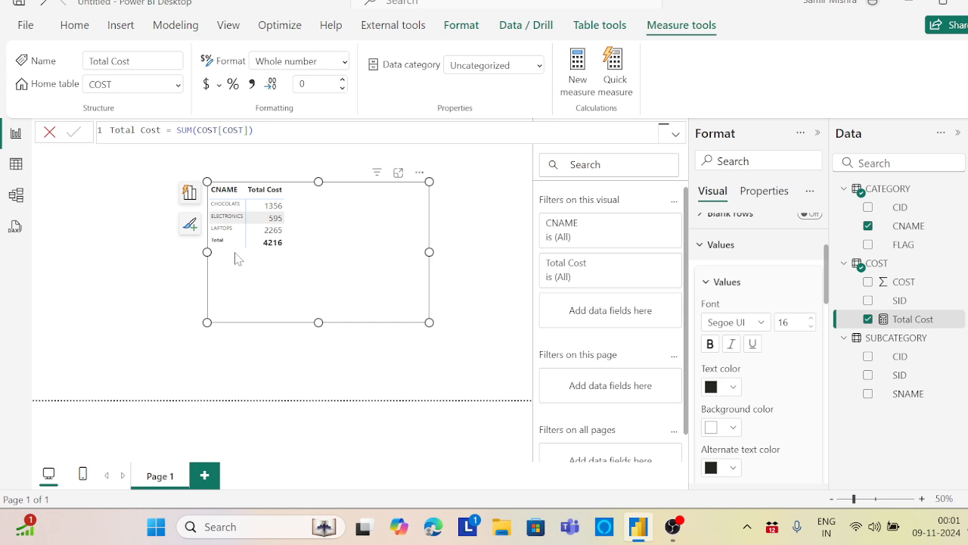
Make the matrix show items with no data for the CNAME row field
{"action": "left_click", "coordinate": [190, 193]}
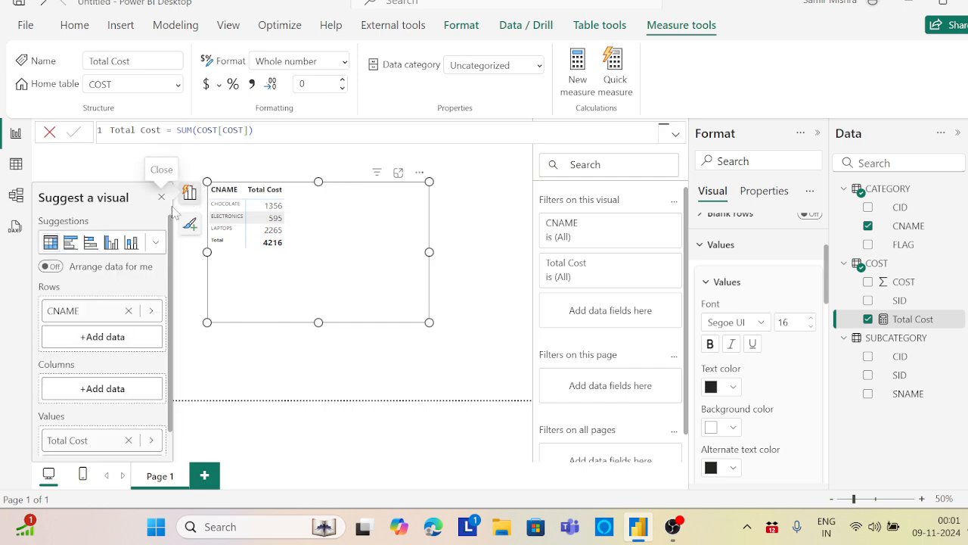
{"action": "right_click", "coordinate": [81, 318]}
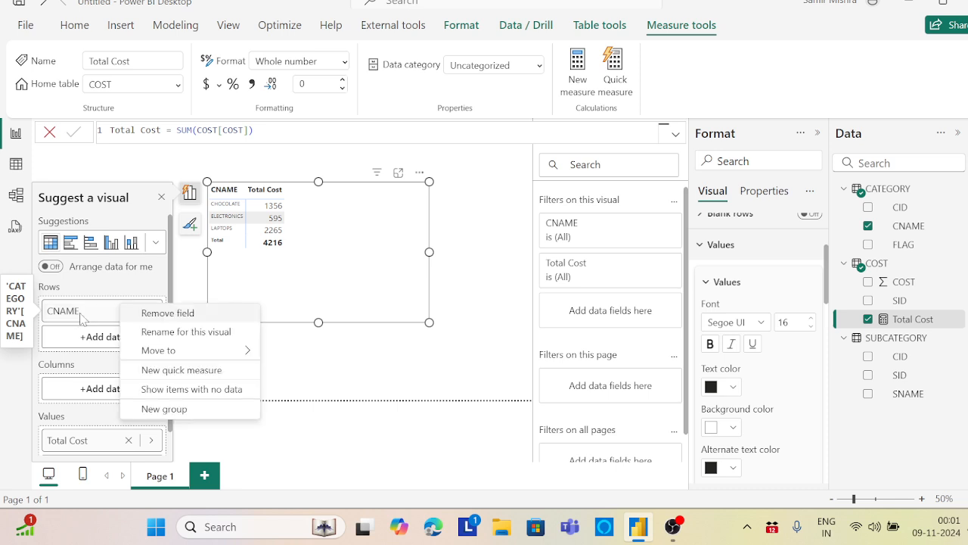
{"action": "left_click", "coordinate": [189, 390]}
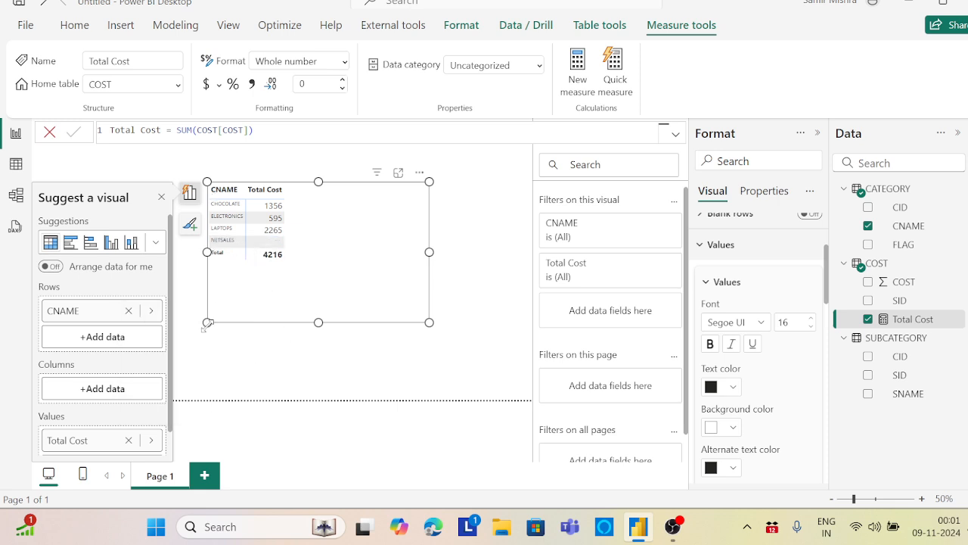
Widen the matrix visual slightly and set its values' font size to 20
{"action": "left_click_drag", "start_coordinate": [204, 324], "coordinate": [177, 313]}
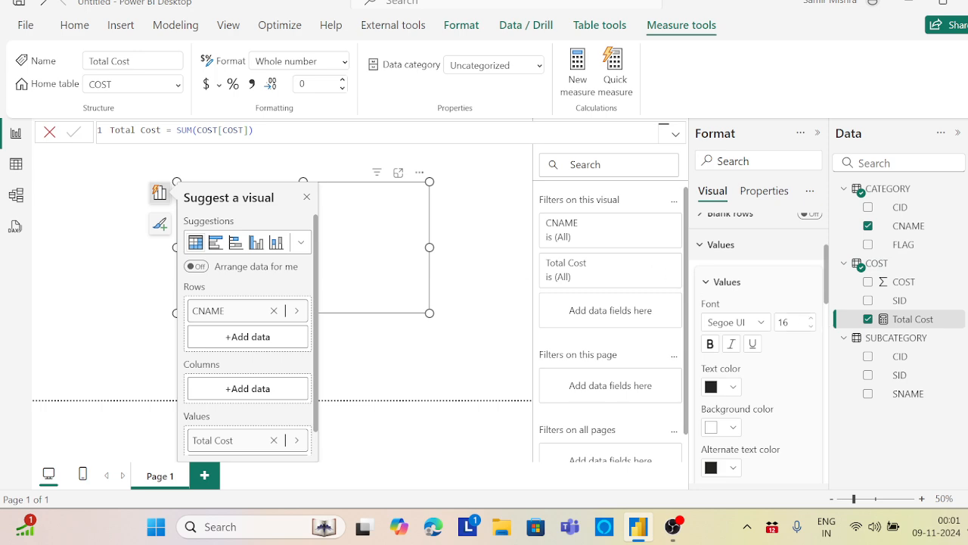
{"action": "double_click", "coordinate": [784, 322]}
{"action": "type", "text": "20"}
{"action": "left_click", "coordinate": [410, 358]}
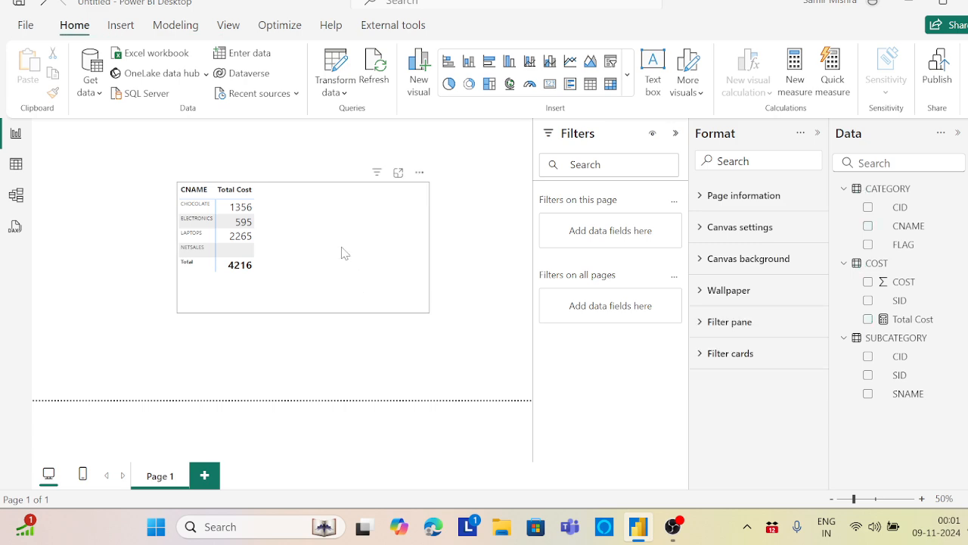
Set the matrix's row headers to font size 15 and move the visual higher on the canvas
{"action": "left_click", "coordinate": [342, 252]}
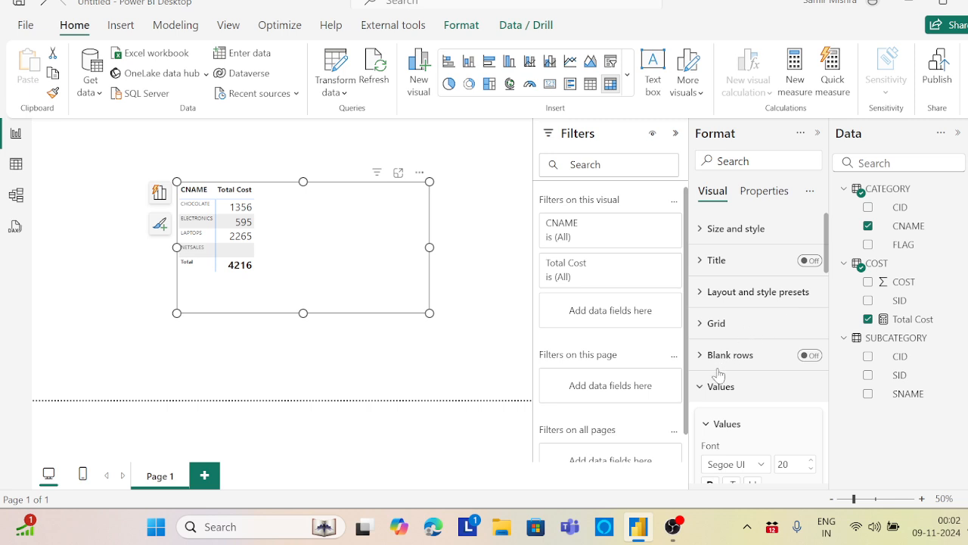
{"action": "left_click", "coordinate": [704, 389]}
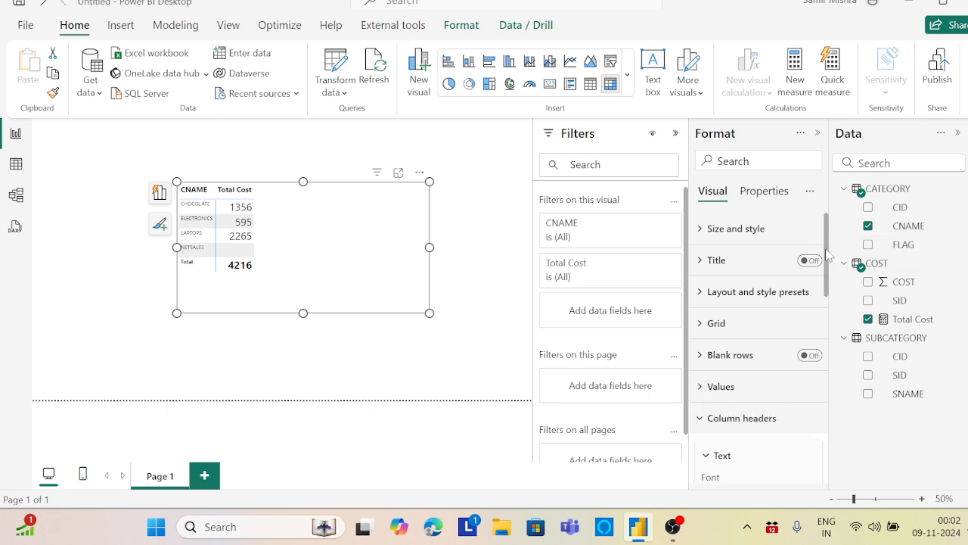
{"action": "left_click_drag", "start_coordinate": [831, 256], "coordinate": [844, 402]}
{"action": "left_click", "coordinate": [702, 342]}
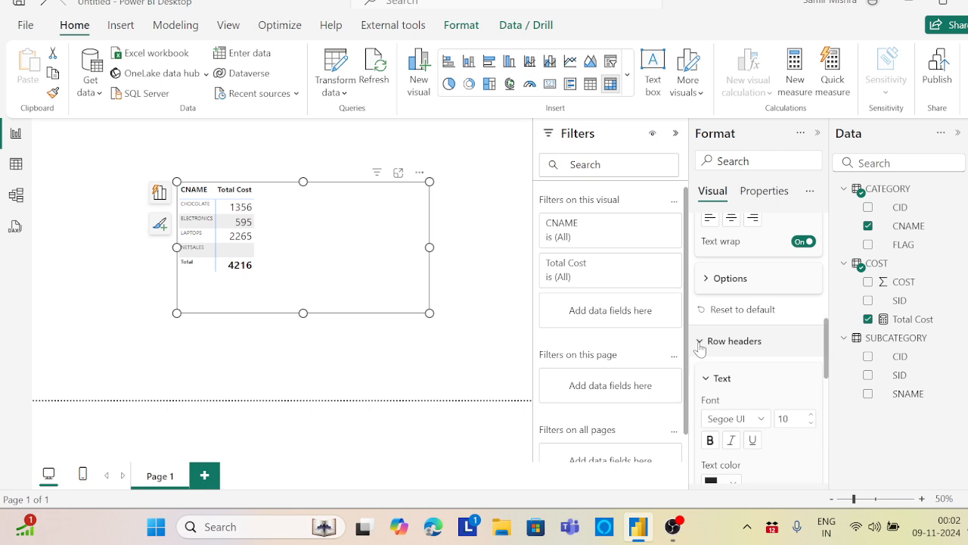
{"action": "left_click", "coordinate": [811, 416]}
{"action": "left_click_drag", "start_coordinate": [351, 268], "coordinate": [340, 232]}
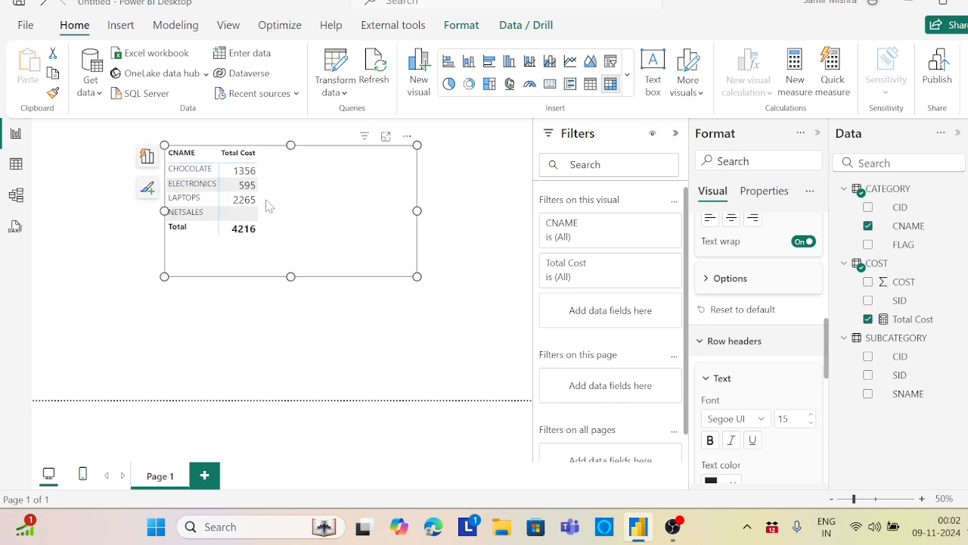
Check whether showing items with no data is enabled for the CNAME row field
{"action": "left_click", "coordinate": [146, 156]}
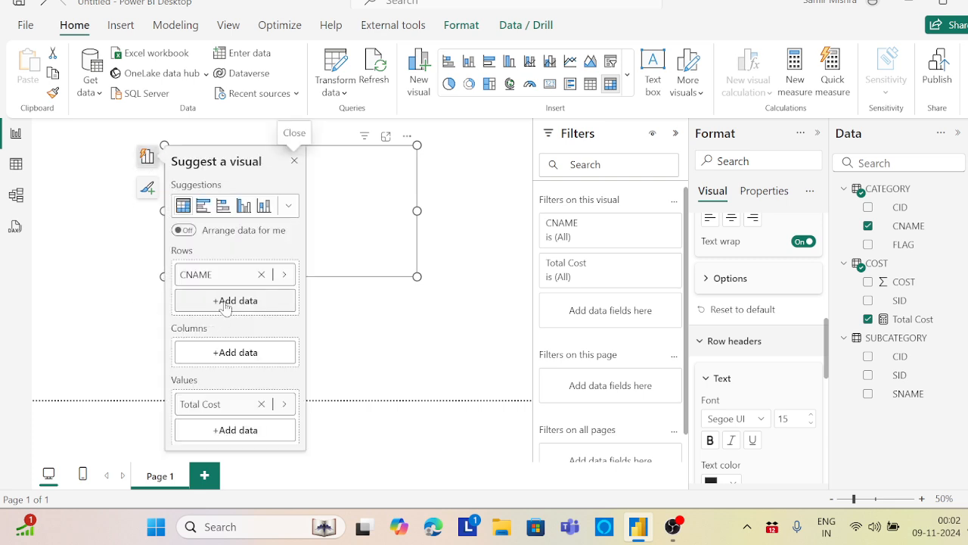
{"action": "right_click", "coordinate": [224, 277]}
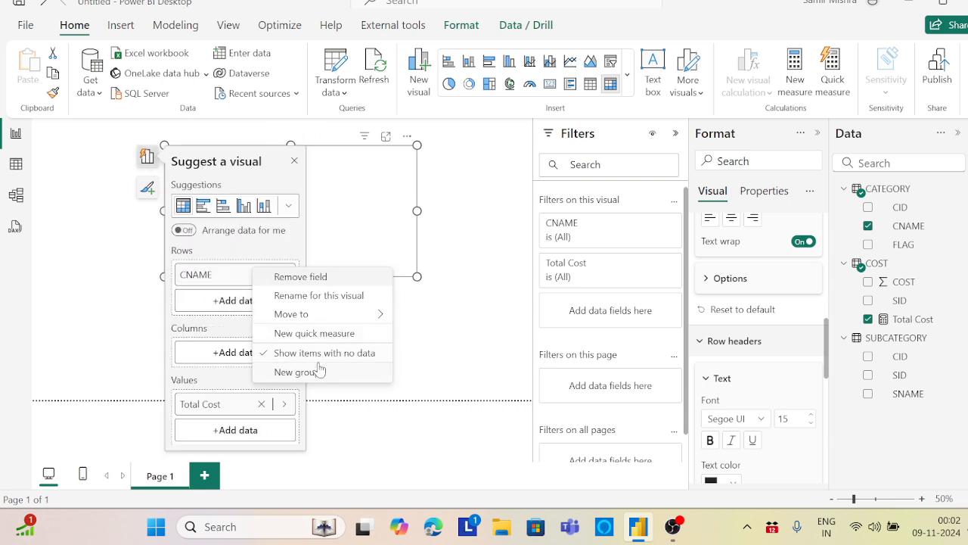
{"action": "left_click", "coordinate": [456, 250]}
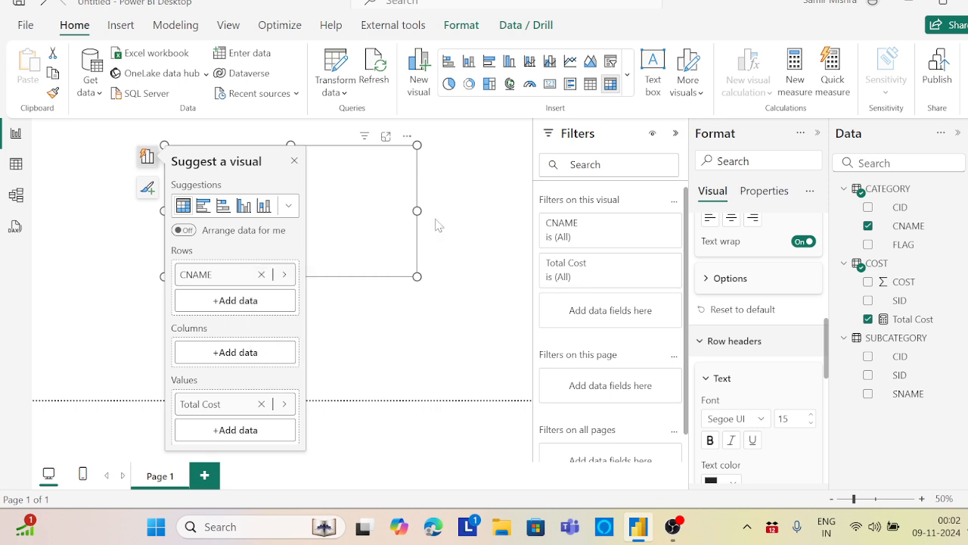
Reposition the matrix visual on the canvas and narrow it
{"action": "left_click", "coordinate": [348, 197]}
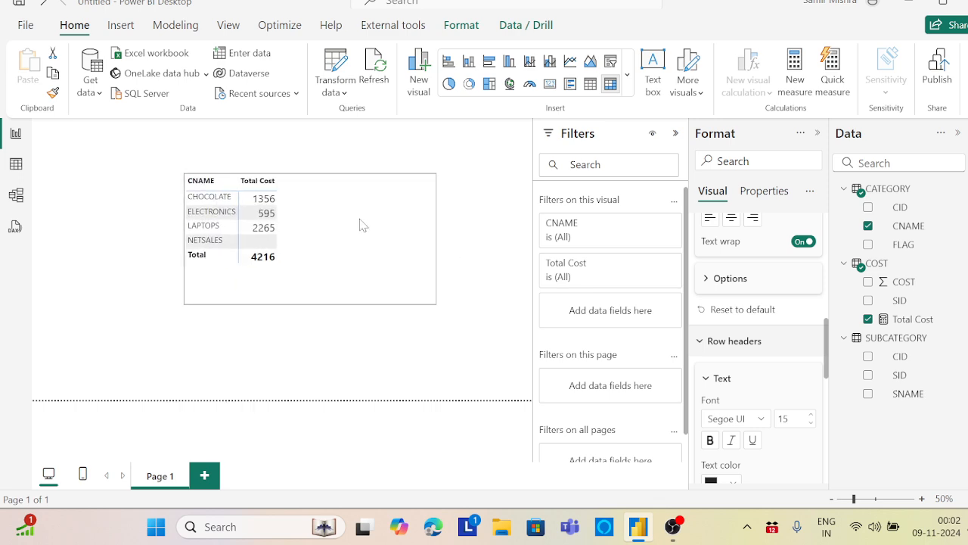
{"action": "left_click", "coordinate": [361, 225]}
{"action": "left_click_drag", "start_coordinate": [436, 304], "coordinate": [407, 304]}
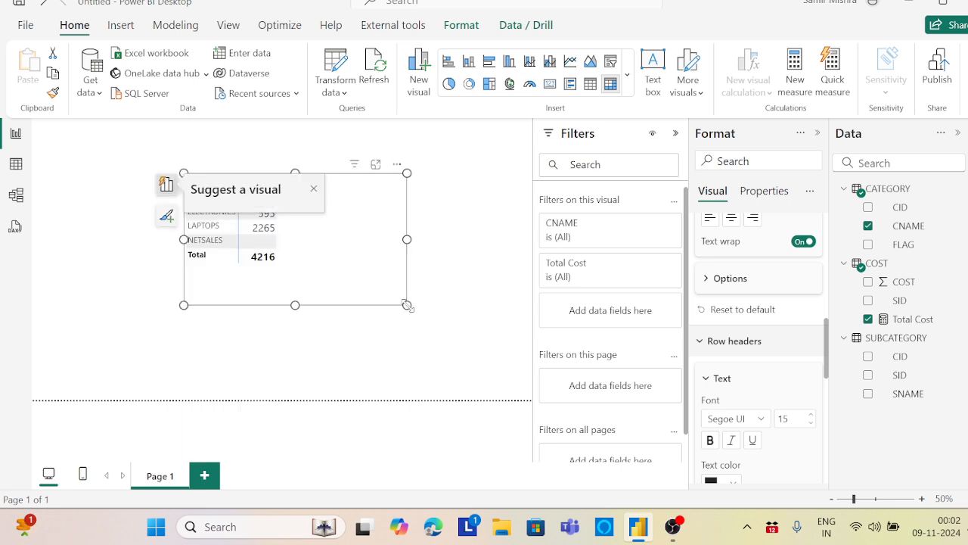
{"action": "left_click", "coordinate": [314, 192]}
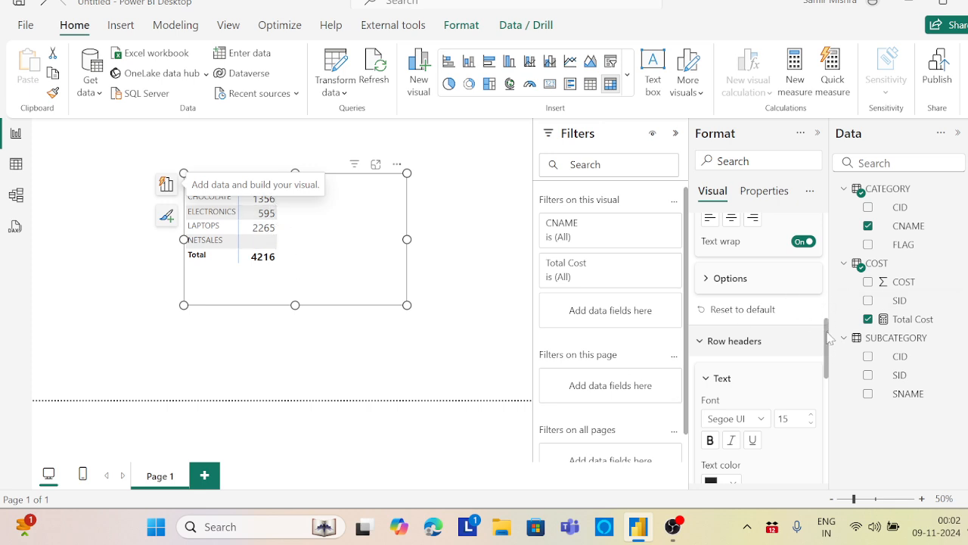
Turn off the matrix's column subtotals and row subtotals
{"action": "left_click_drag", "start_coordinate": [828, 338], "coordinate": [823, 245]}
{"action": "left_click", "coordinate": [700, 344]}
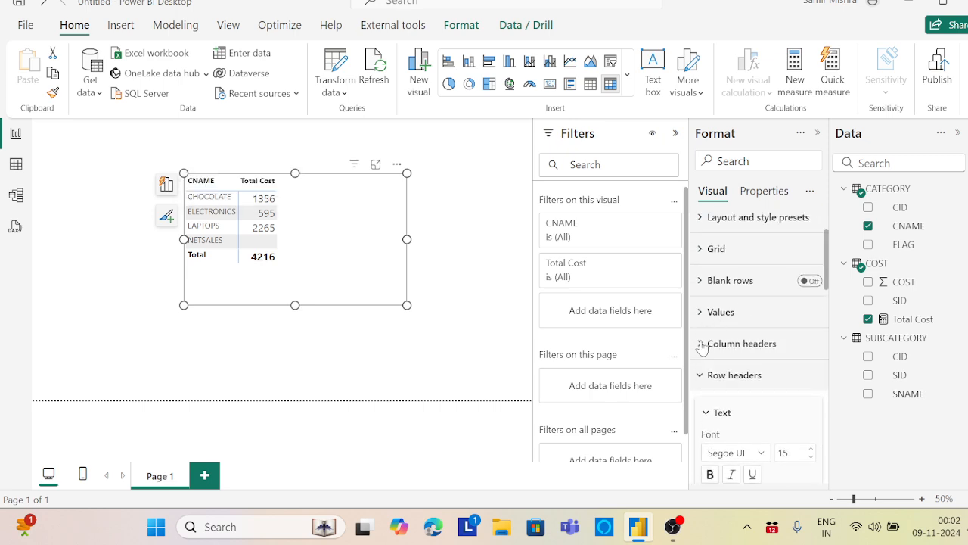
{"action": "left_click", "coordinate": [702, 375]}
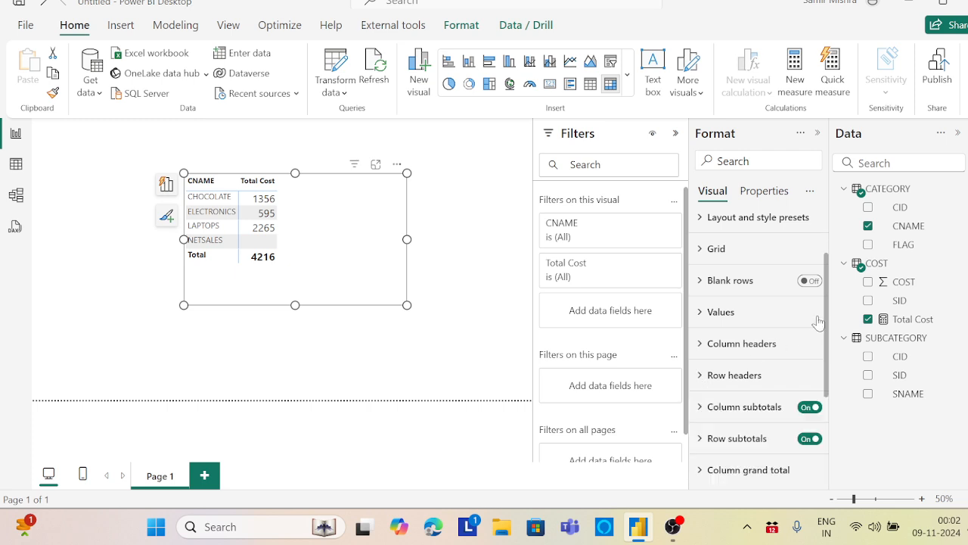
{"action": "left_click_drag", "start_coordinate": [826, 298], "coordinate": [829, 343]}
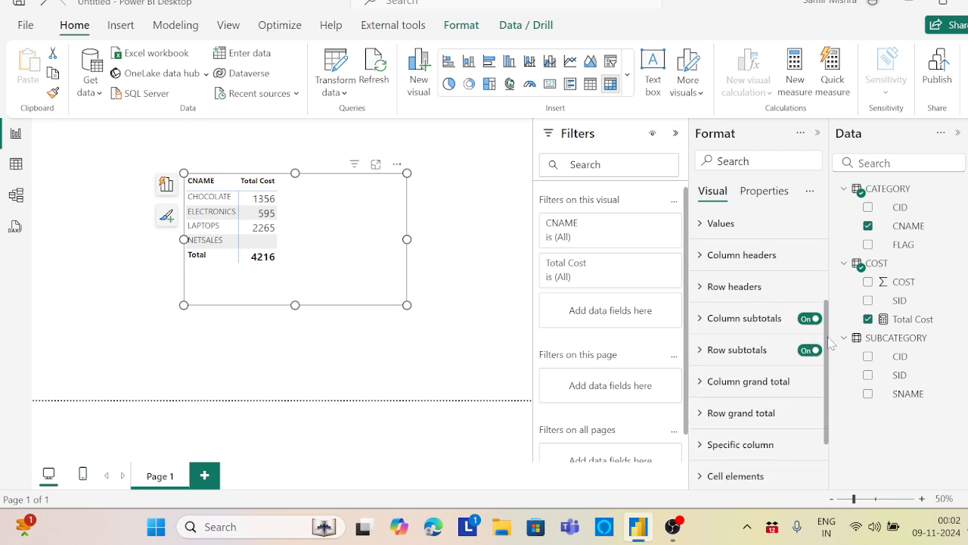
{"action": "left_click", "coordinate": [808, 319]}
{"action": "left_click", "coordinate": [809, 351]}
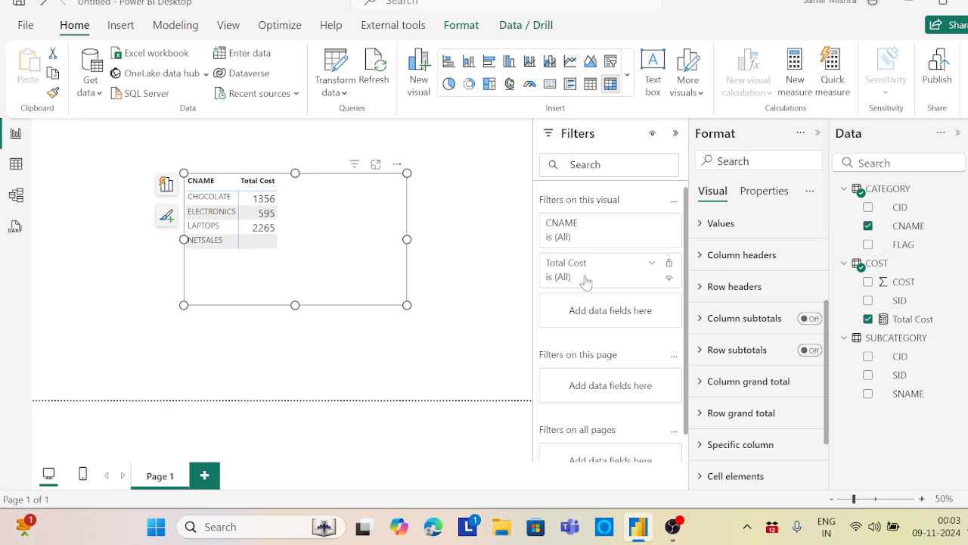
Add the FLAG field from the CATEGORY table to the matrix values
{"action": "left_click", "coordinate": [166, 186]}
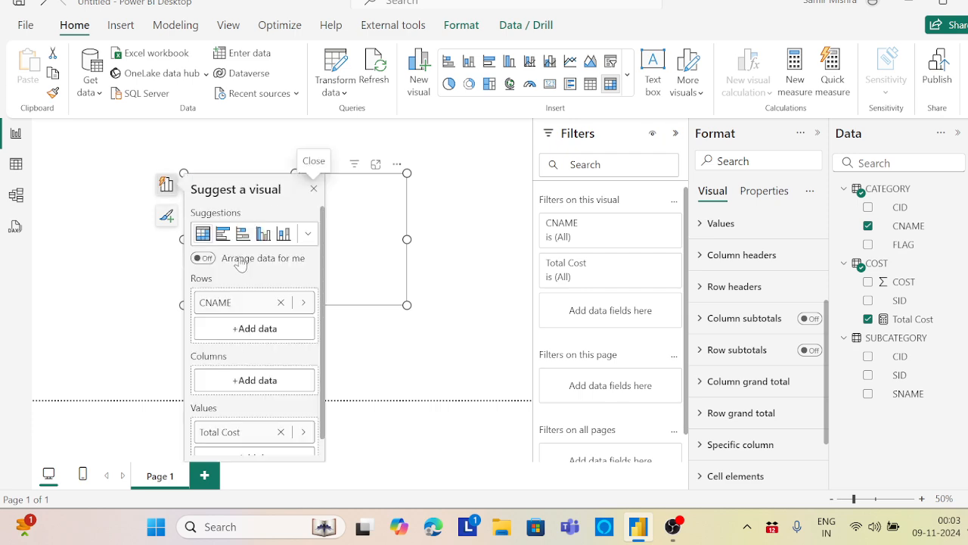
{"action": "scroll", "coordinate": [324, 318], "scroll_direction": "down", "scroll_amount": 1}
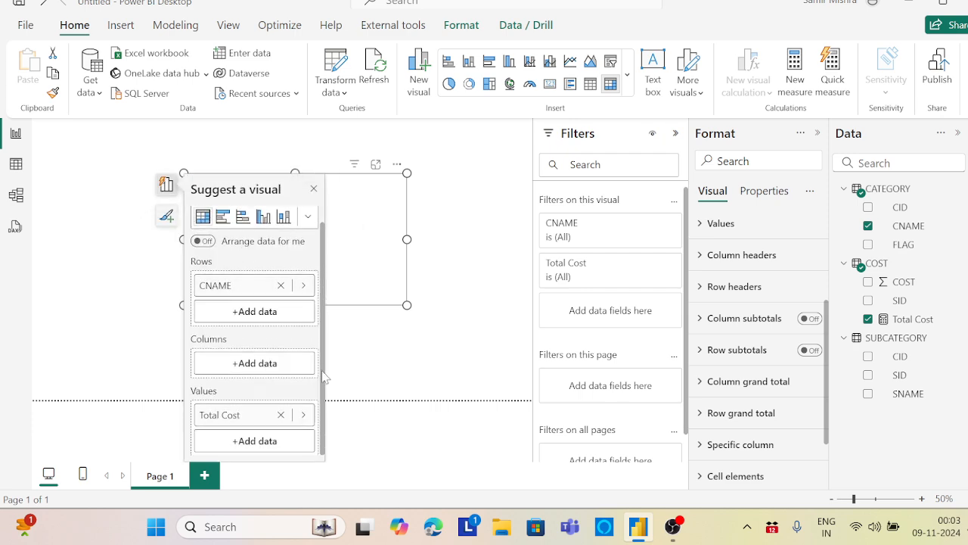
{"action": "left_click", "coordinate": [257, 445]}
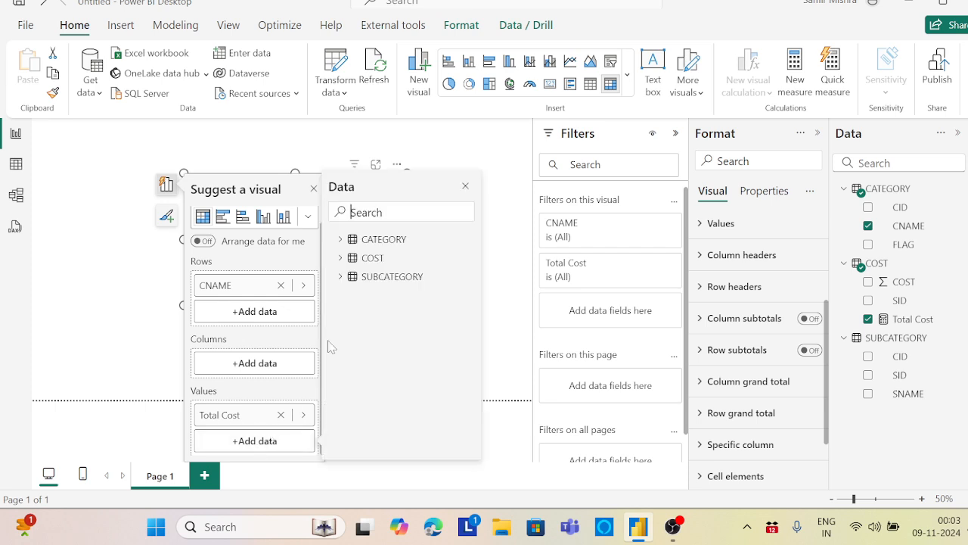
{"action": "left_click", "coordinate": [340, 239]}
{"action": "left_click", "coordinate": [364, 295]}
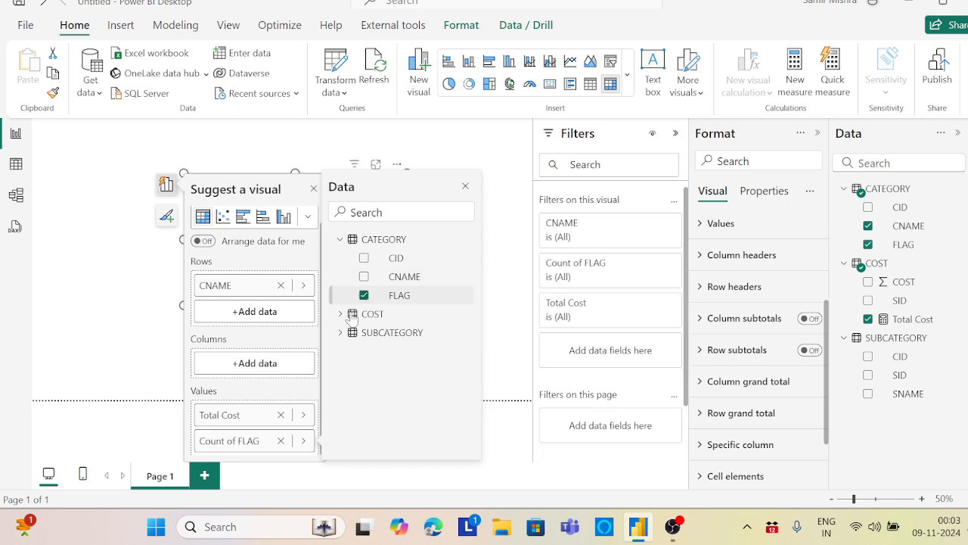
Summarize the FLAG value field by its minimum and reposition the matrix on the canvas
{"action": "right_click", "coordinate": [240, 448]}
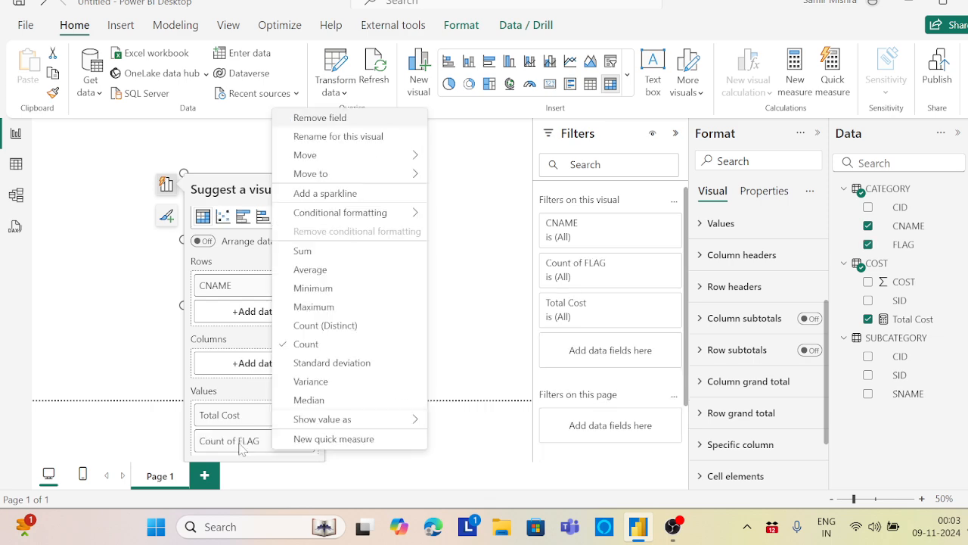
{"action": "left_click", "coordinate": [314, 288]}
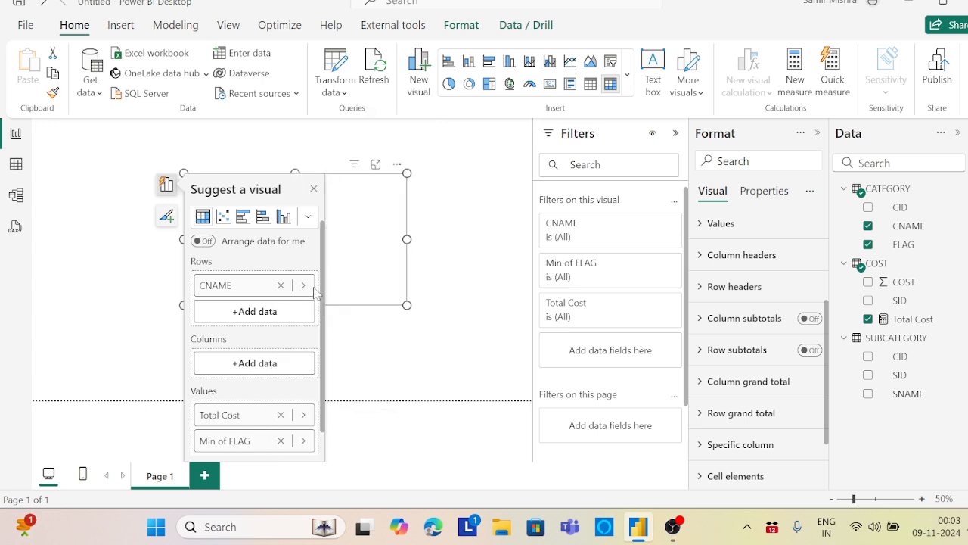
{"action": "left_click", "coordinate": [411, 206]}
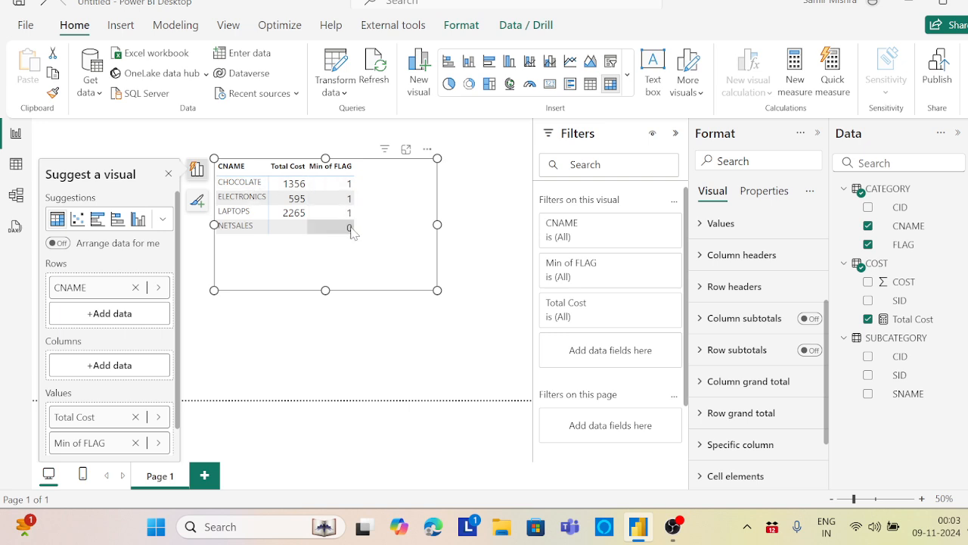
{"action": "left_click", "coordinate": [168, 173]}
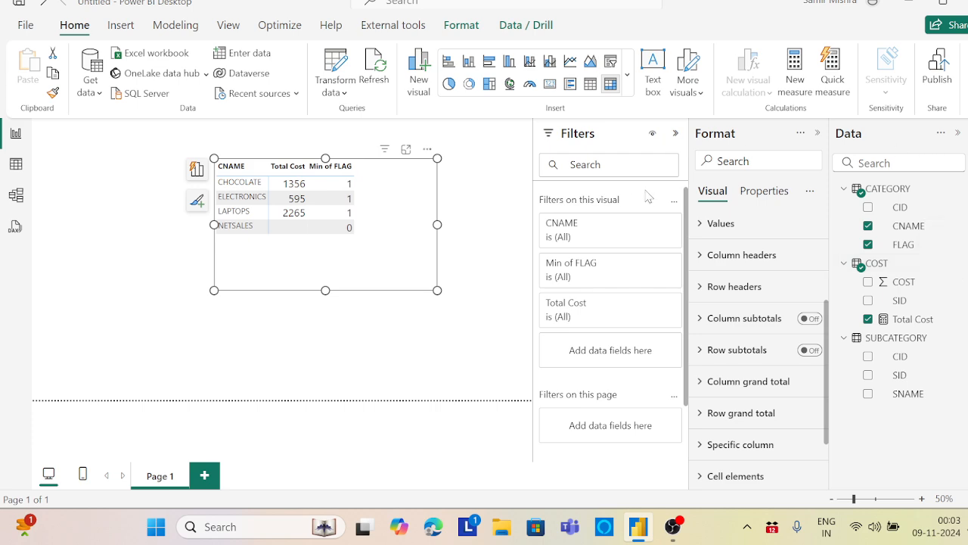
Create a new measure in the COST table named Total Cost Hierarchy
{"action": "left_click", "coordinate": [959, 267]}
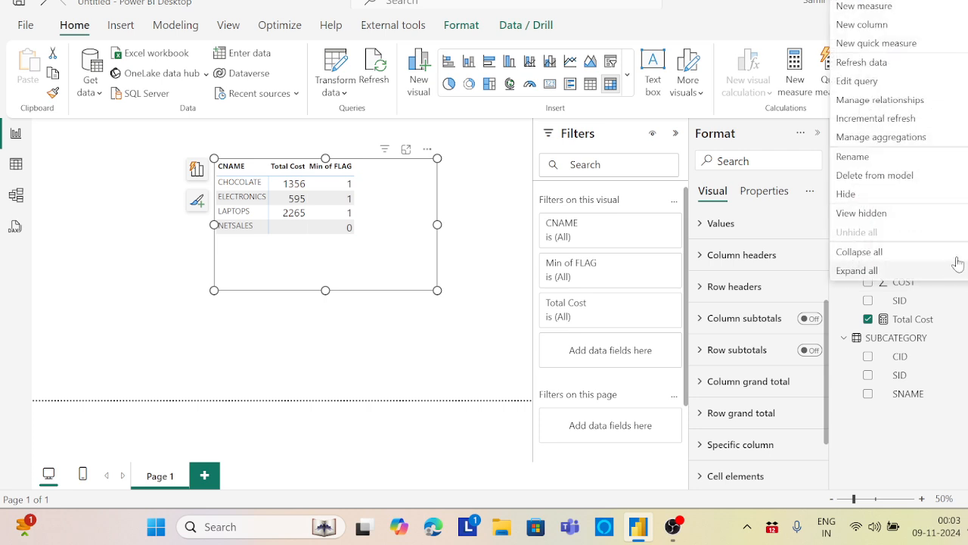
{"action": "left_click", "coordinate": [880, 7]}
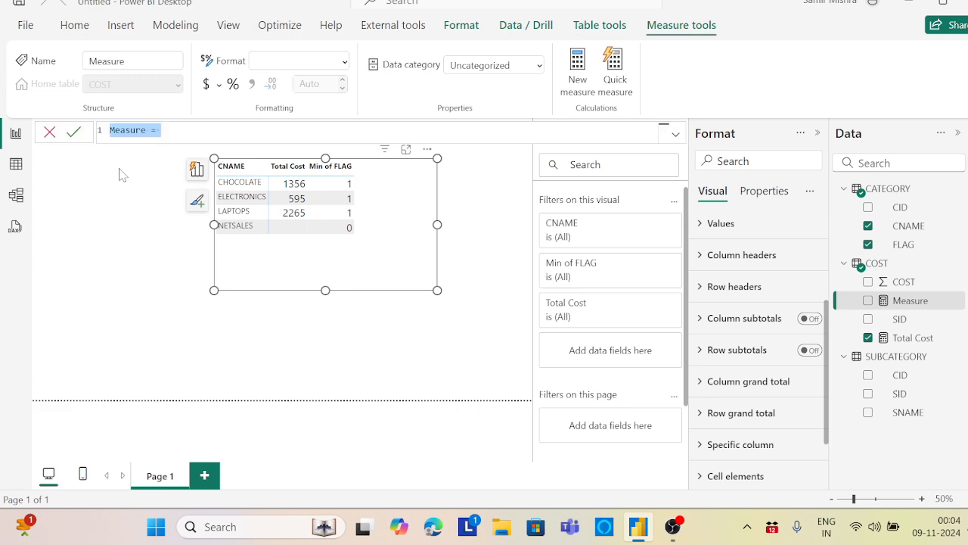
{"action": "type", "text": "Tot"}
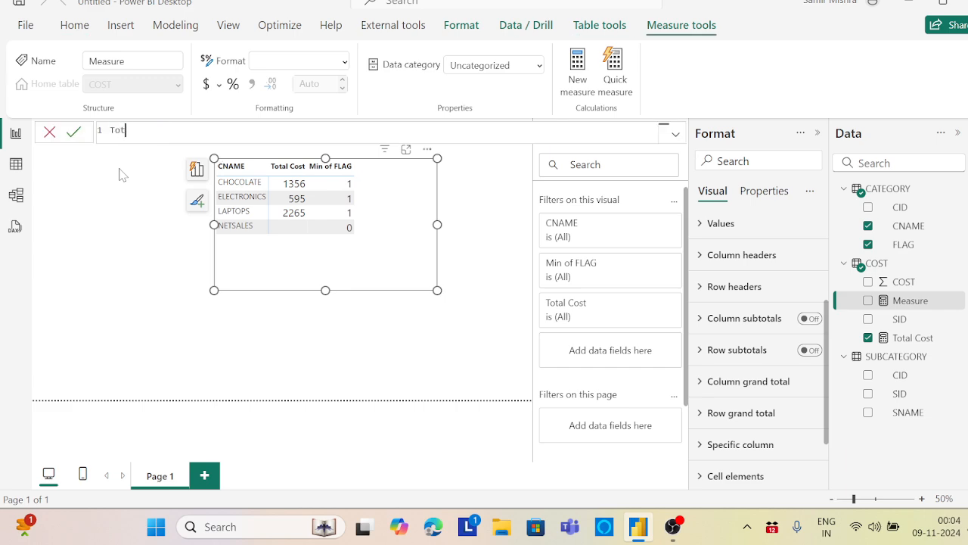
{"action": "type", "text": "al Cost Hierarchy="}
{"action": "key", "text": "shift+Return"}
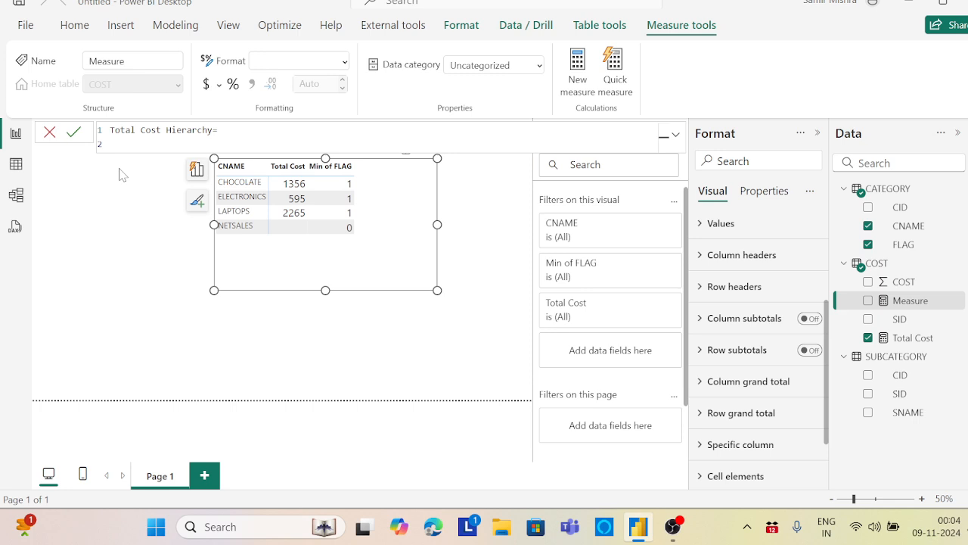
Start the Total Cost Hierarchy formula with CALCULATE and SUM(COST[COST]) as its expression
{"action": "type", "text": "CALCULATE("}
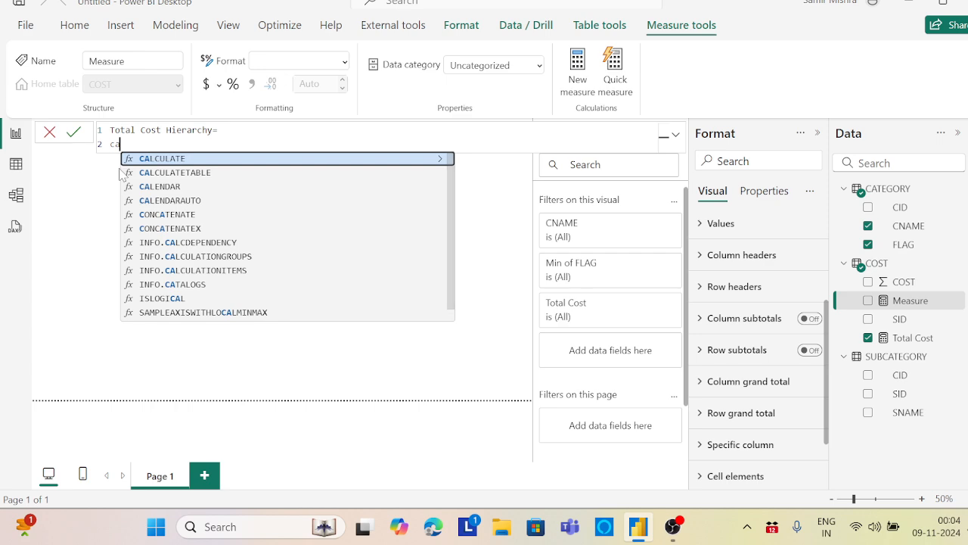
{"action": "key", "text": "shift+Return"}
{"action": "type", "text": "SUM(co"}
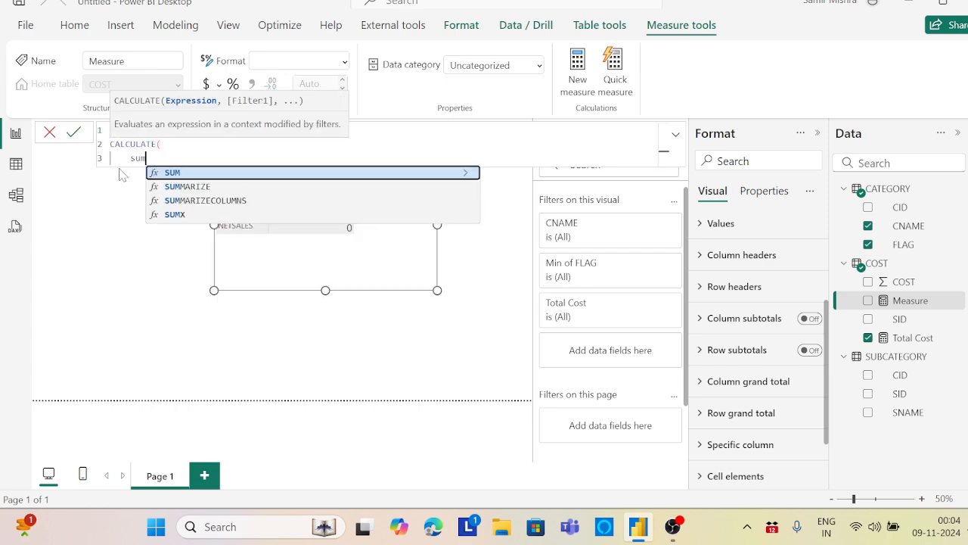
{"action": "type", "text": "st"}
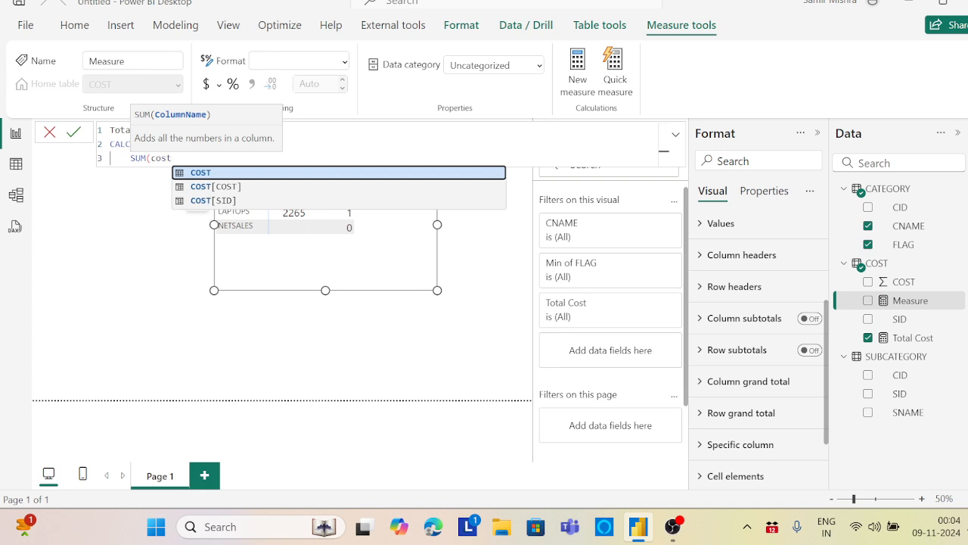
{"action": "left_click", "coordinate": [237, 186]}
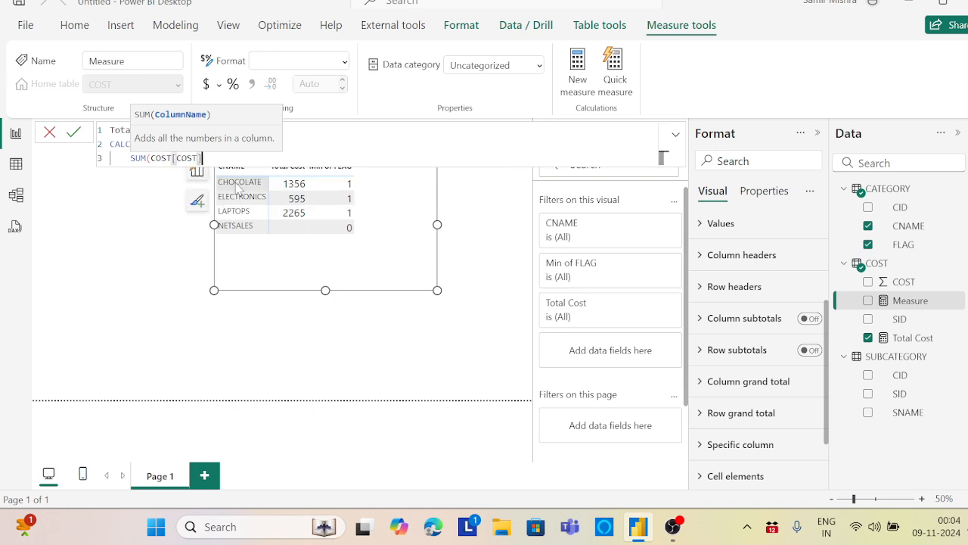
{"action": "type", "text": "),"}
{"action": "key", "text": "shift+Return"}
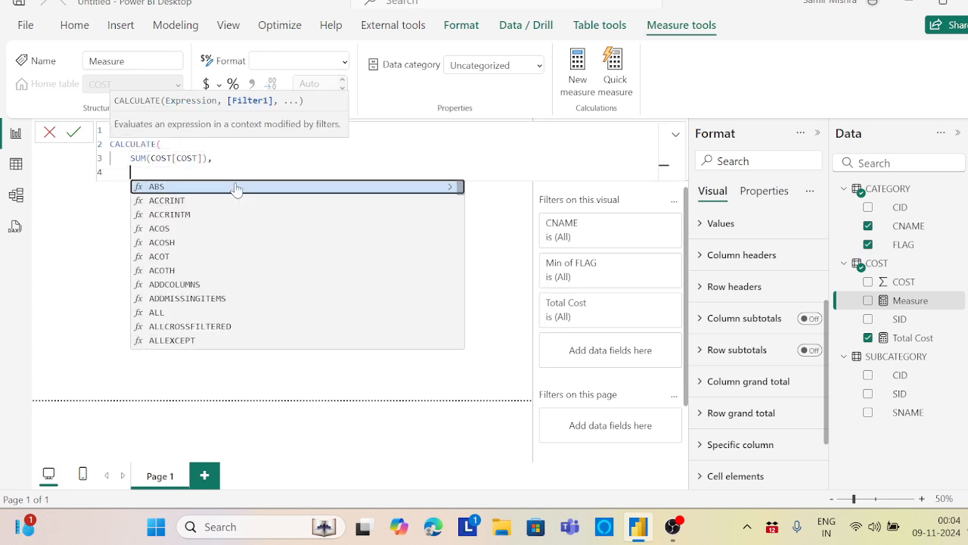
Add a FILTER over ALLSELECTED(COST) as the filter argument of CALCULATE
{"action": "type", "text": "filter("}
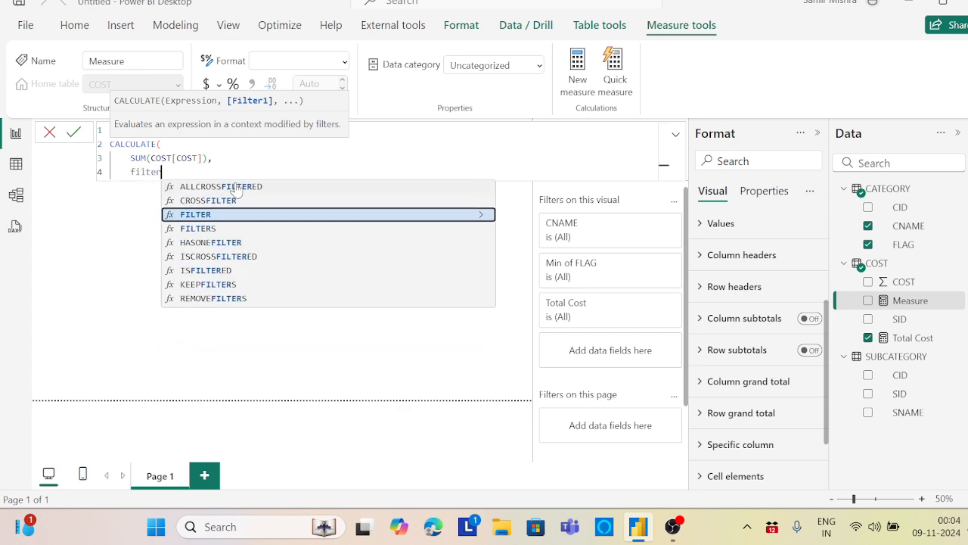
{"action": "key", "text": "shift+Return"}
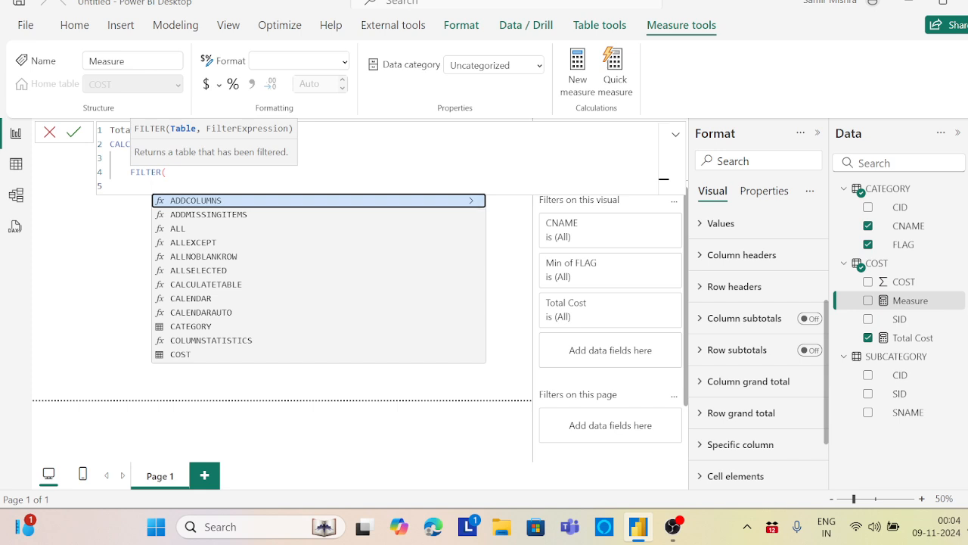
{"action": "type", "text": "all"}
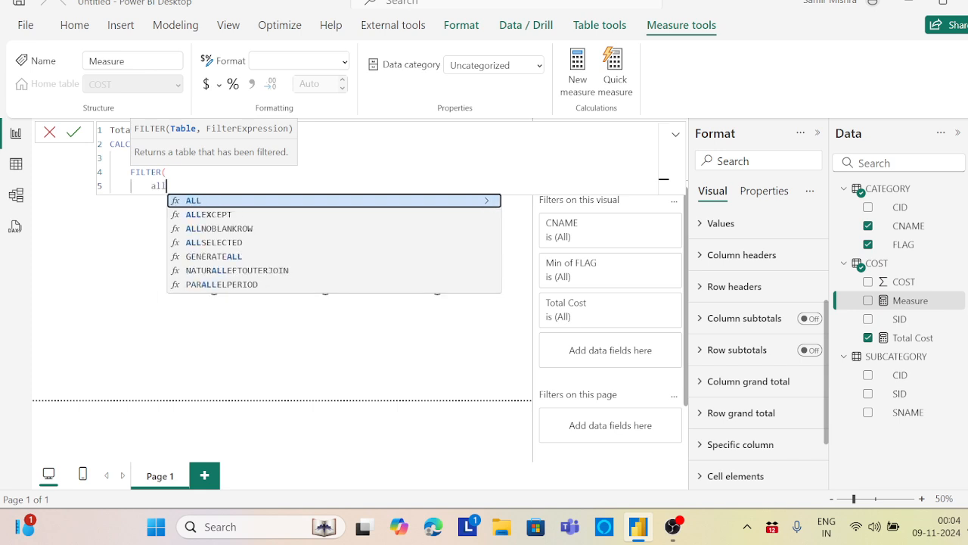
{"action": "left_click", "coordinate": [227, 243]}
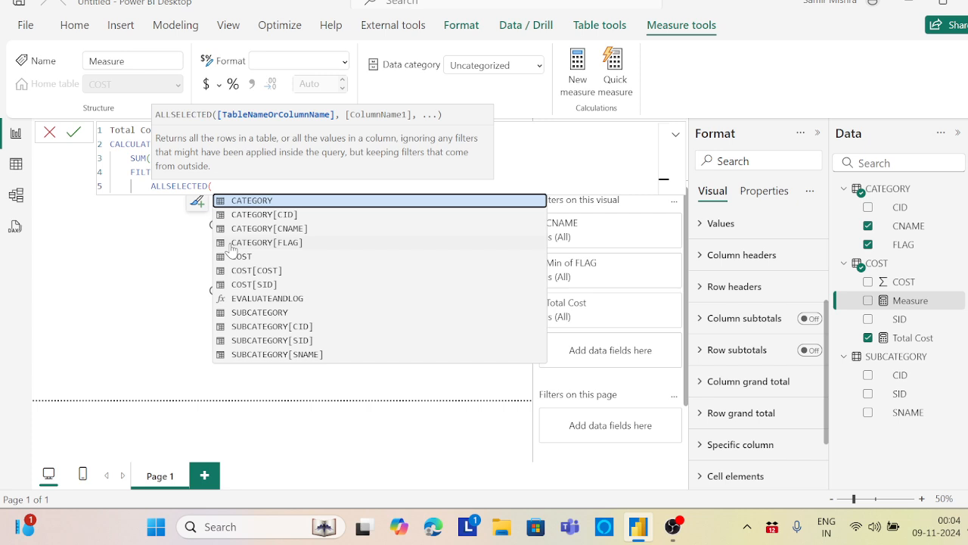
{"action": "type", "text": "cost"}
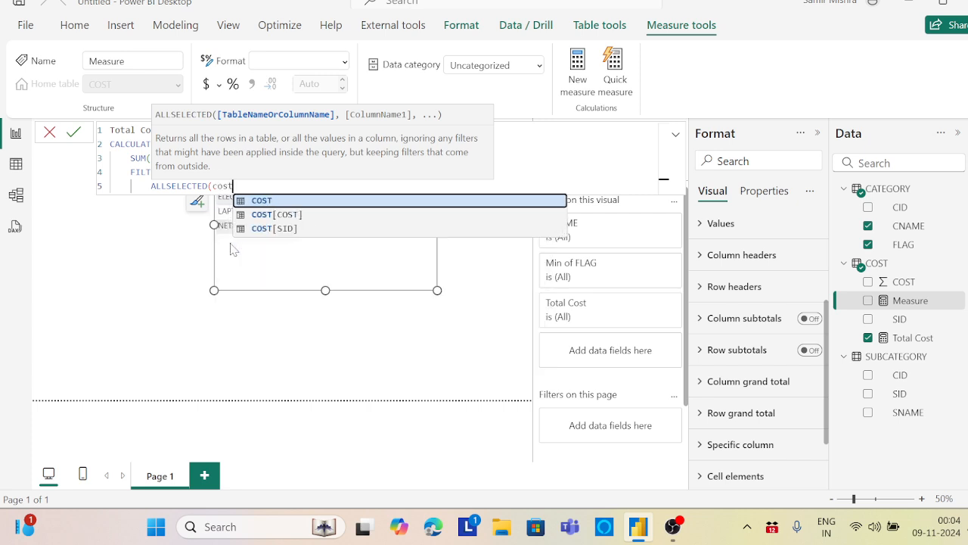
{"action": "key", "text": "Tab"}
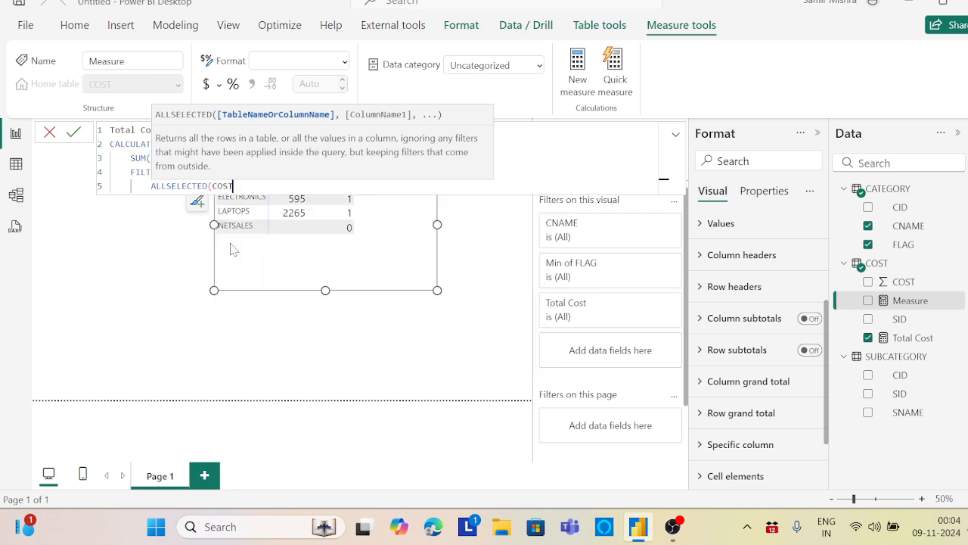
{"action": "type", "text": "),"}
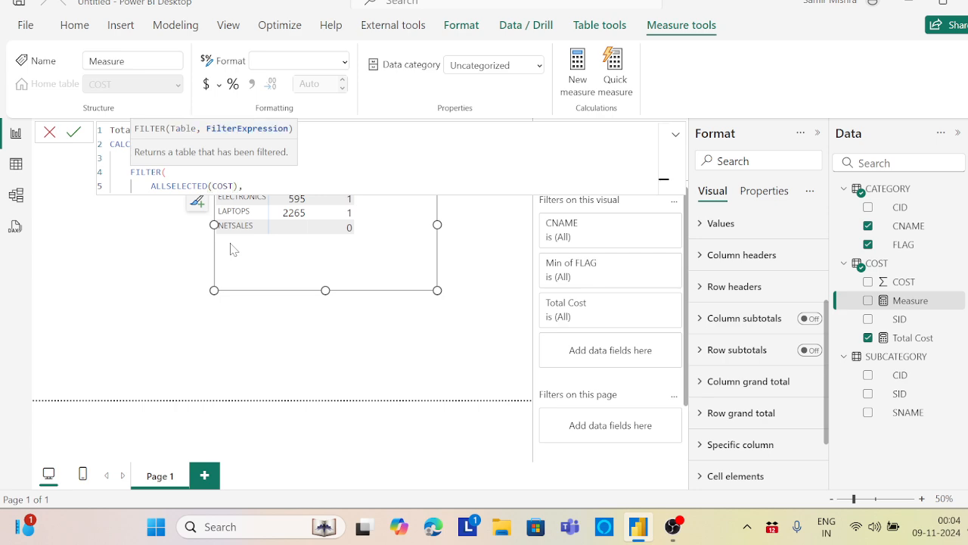
{"action": "key", "text": "shift+Return"}
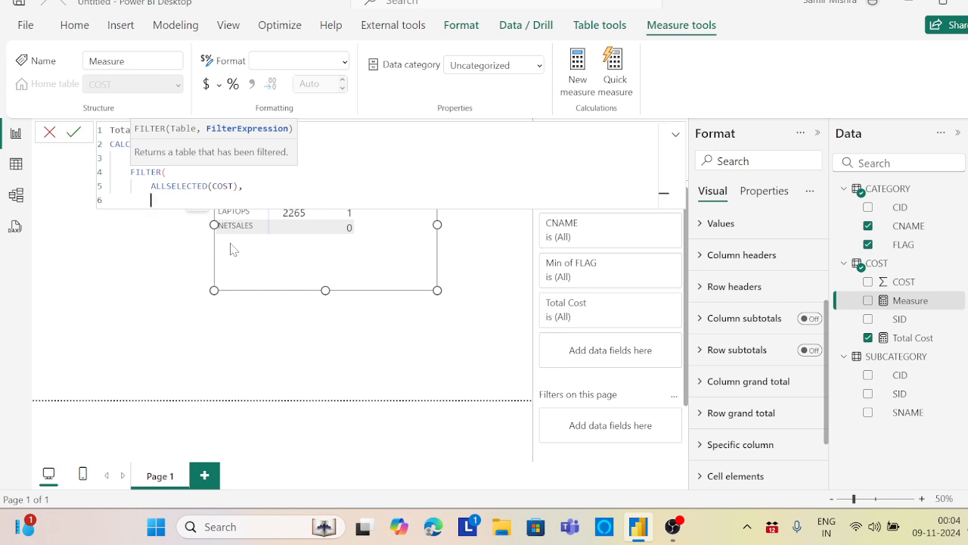
Set the filter condition to RELATED(CATEGORY[CNAME])<=MIN(CATEGORY[CNAME]), close the open functions and commit the measure
{"action": "type", "text": "rel"}
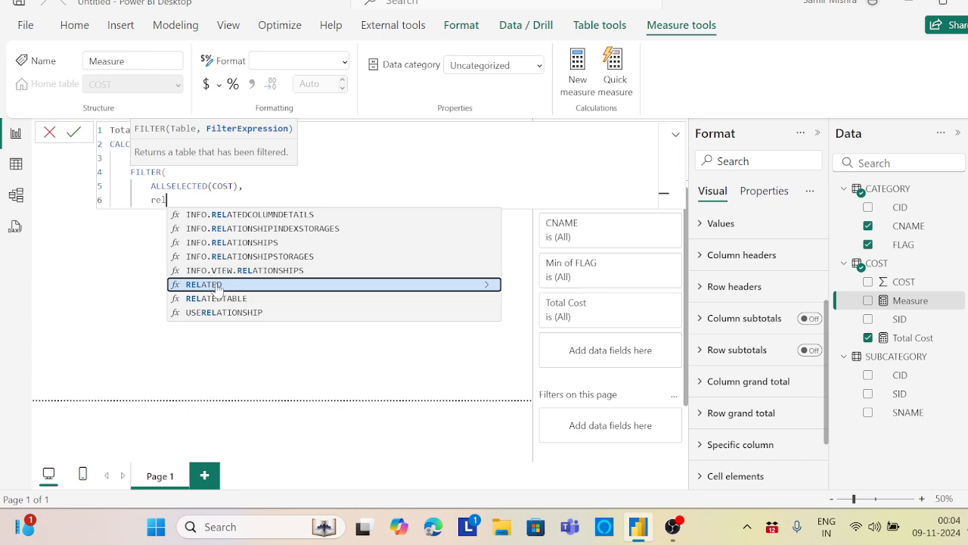
{"action": "left_click", "coordinate": [216, 285]}
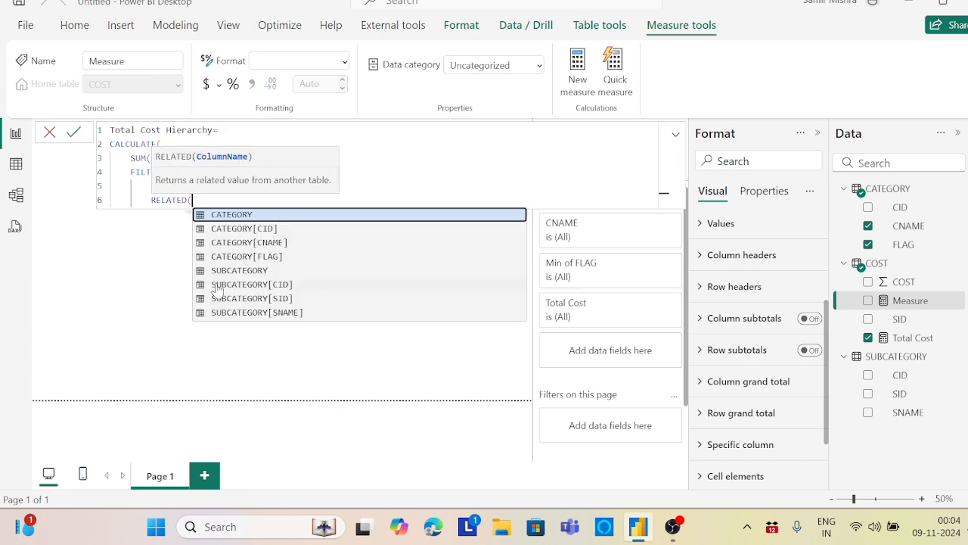
{"action": "type", "text": "cat"}
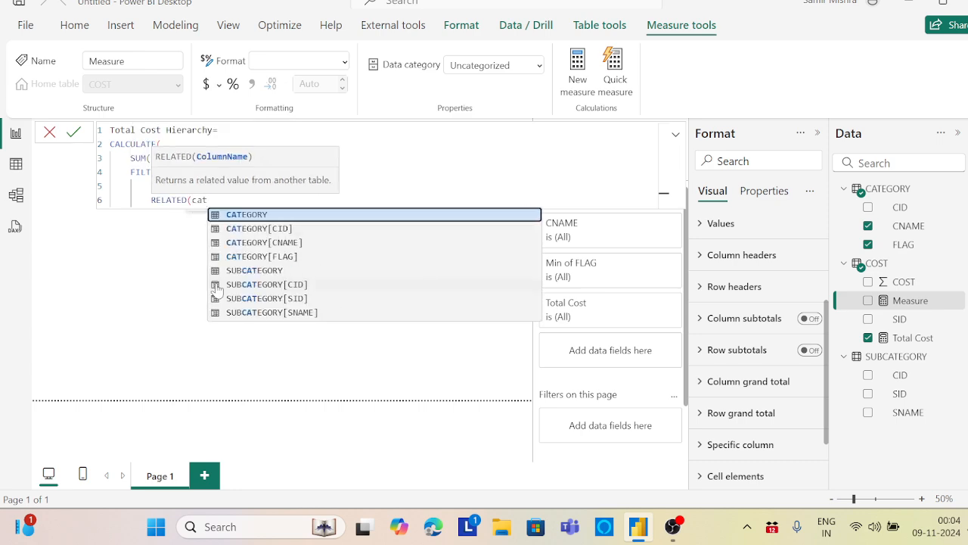
{"action": "left_click", "coordinate": [293, 245]}
{"action": "type", "text": ")"}
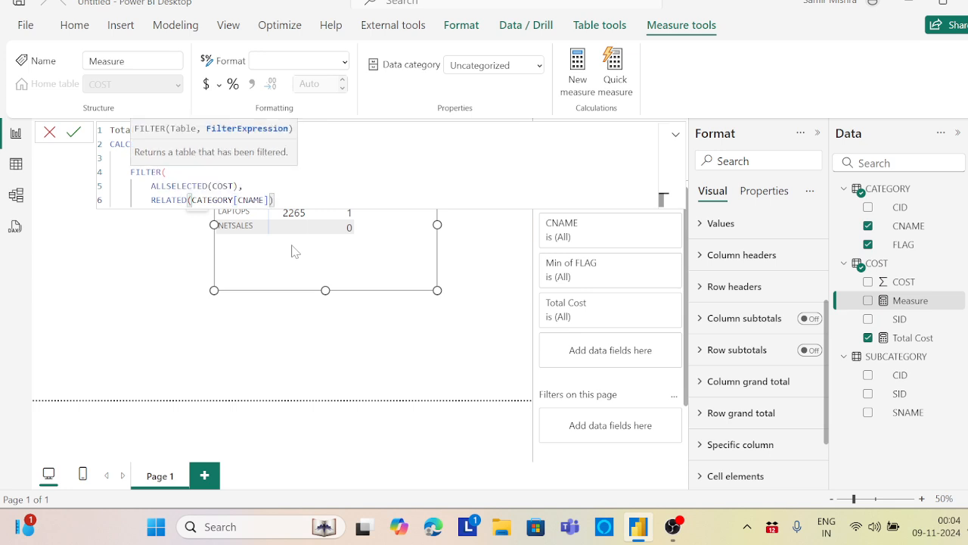
{"action": "type", "text": "<=MIN("}
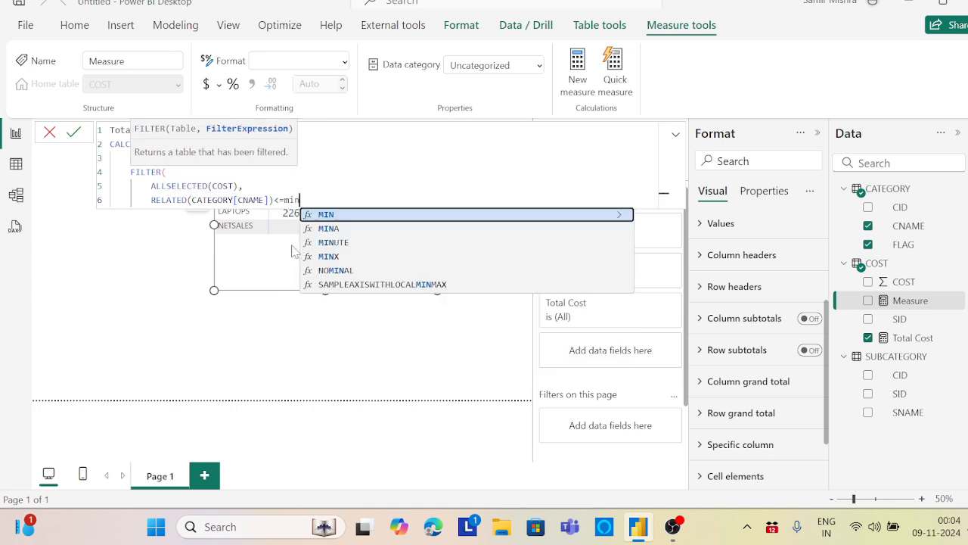
{"action": "type", "text": "cat"}
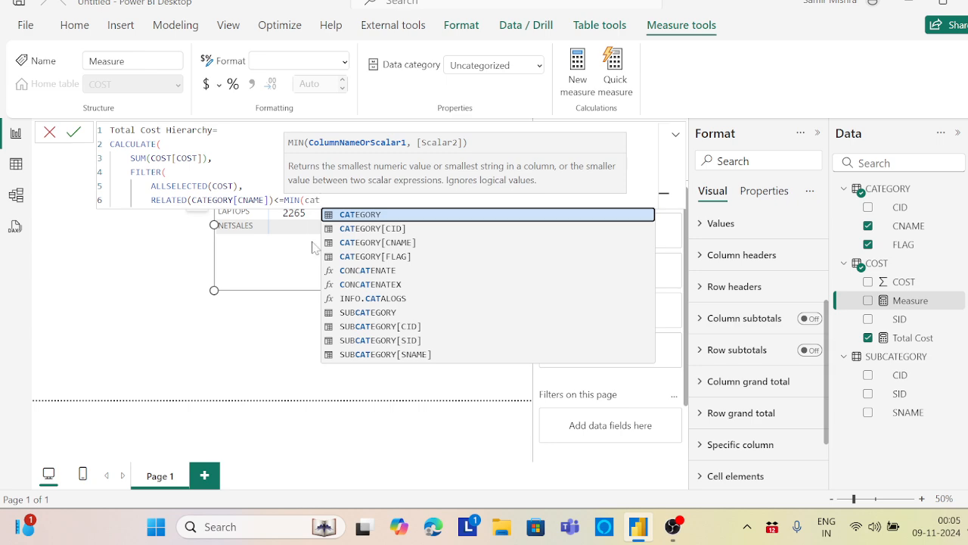
{"action": "left_click", "coordinate": [405, 243]}
{"action": "type", "text": ")"}
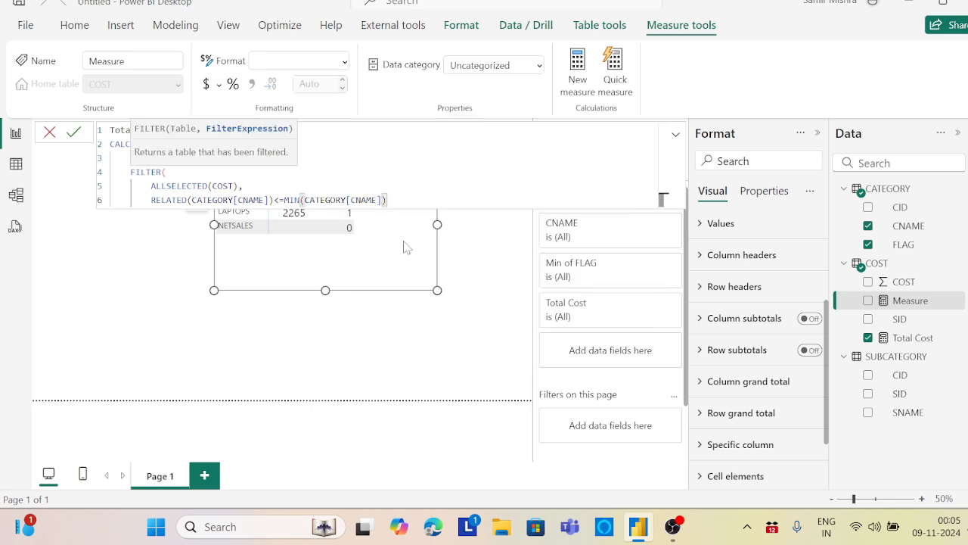
{"action": "key", "text": "Return"}
{"action": "type", "text": ")"}
{"action": "key", "text": "Return"}
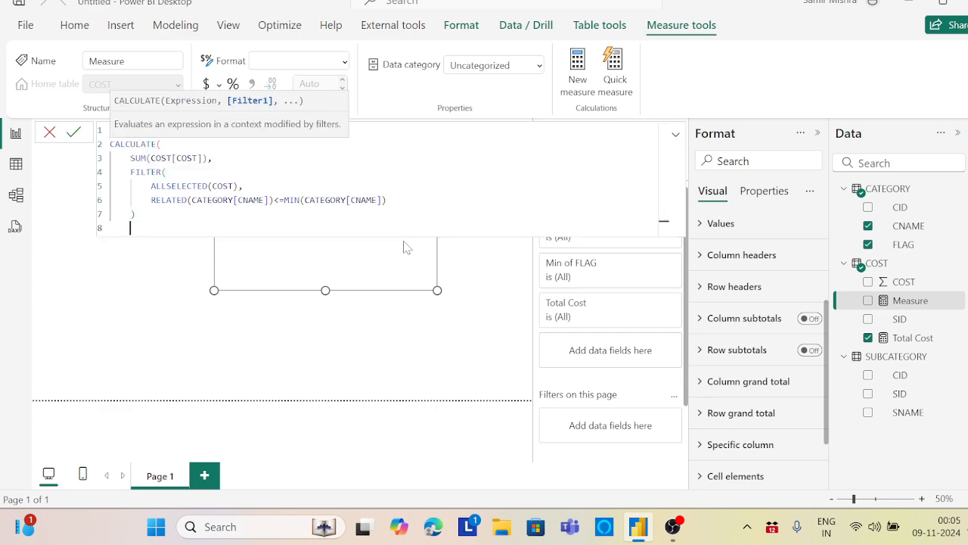
{"action": "type", "text": ")"}
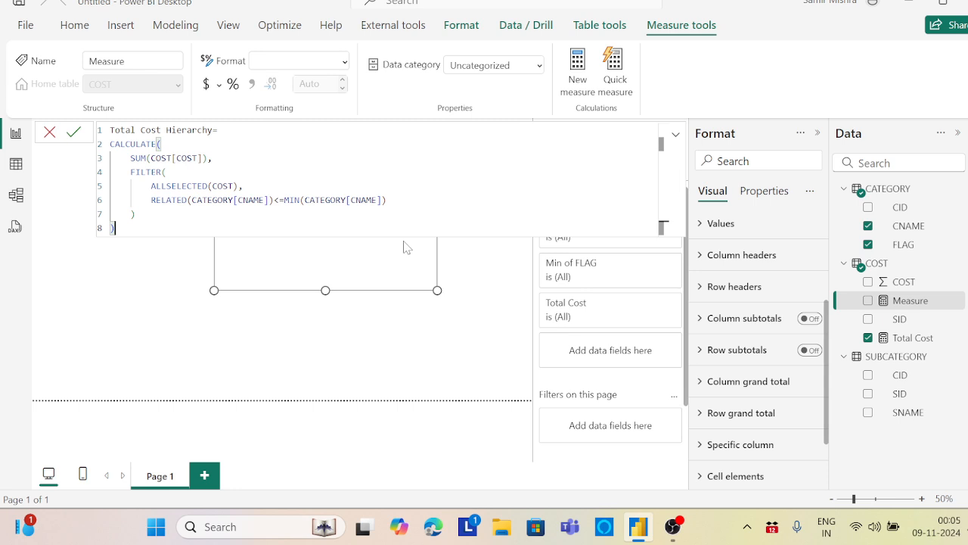
{"action": "key", "text": "Return"}
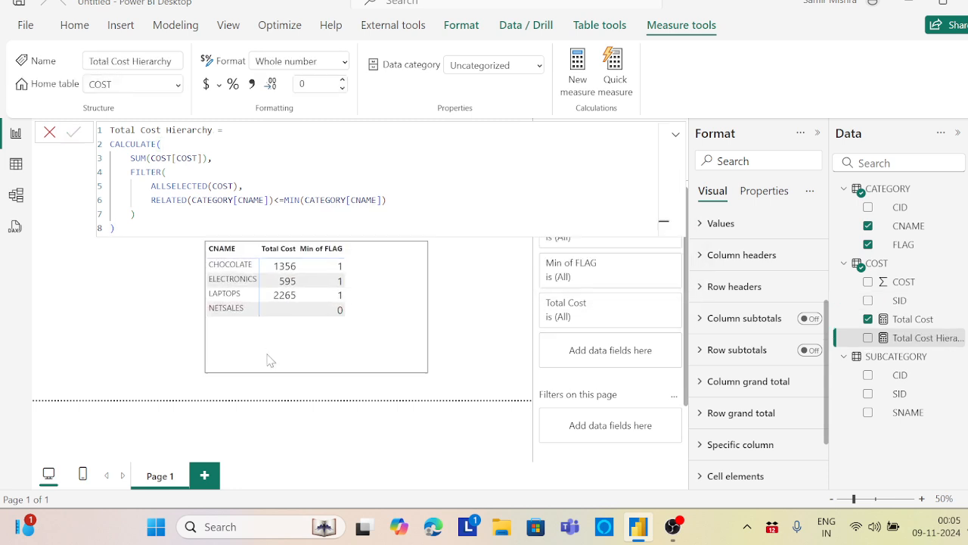
Add the Total Cost Hierarchy measure to the matrix values and reposition the matrix below the formula
{"action": "left_click", "coordinate": [262, 372]}
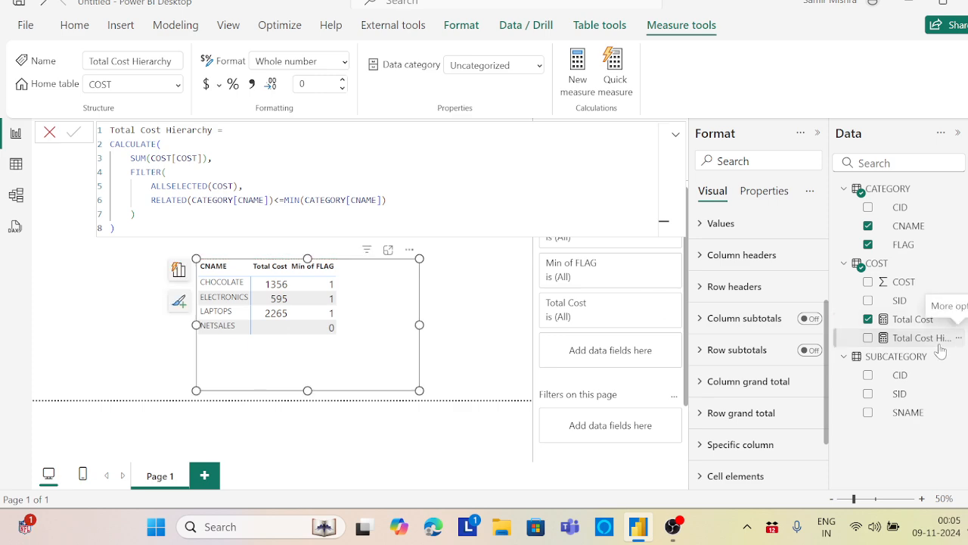
{"action": "left_click_drag", "start_coordinate": [932, 344], "coordinate": [369, 316]}
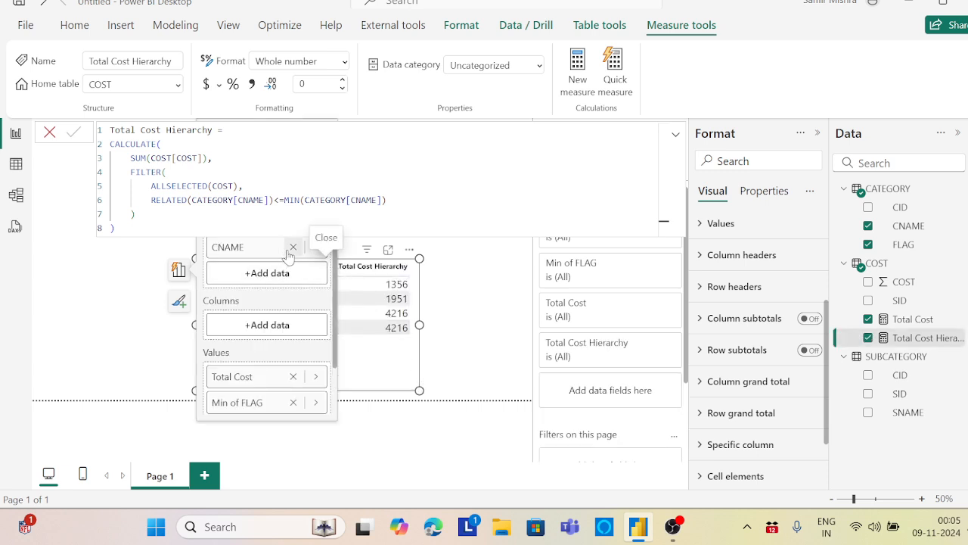
{"action": "left_click", "coordinate": [428, 352]}
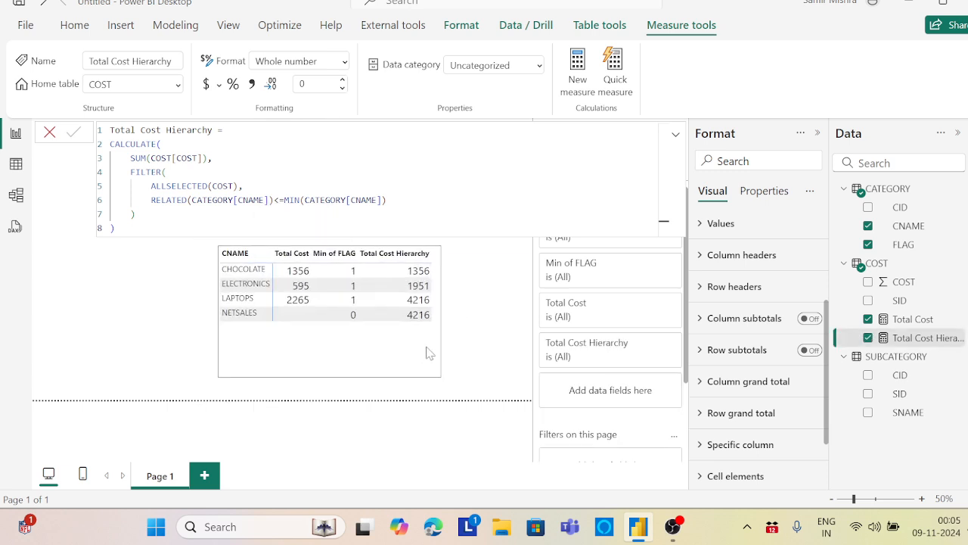
{"action": "left_click", "coordinate": [428, 352]}
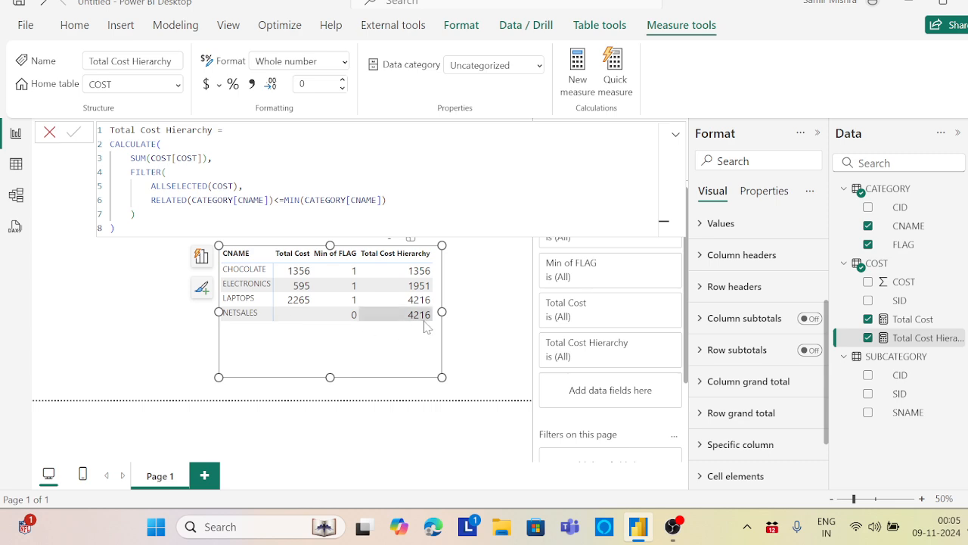
{"action": "left_click_drag", "start_coordinate": [384, 357], "coordinate": [373, 357]}
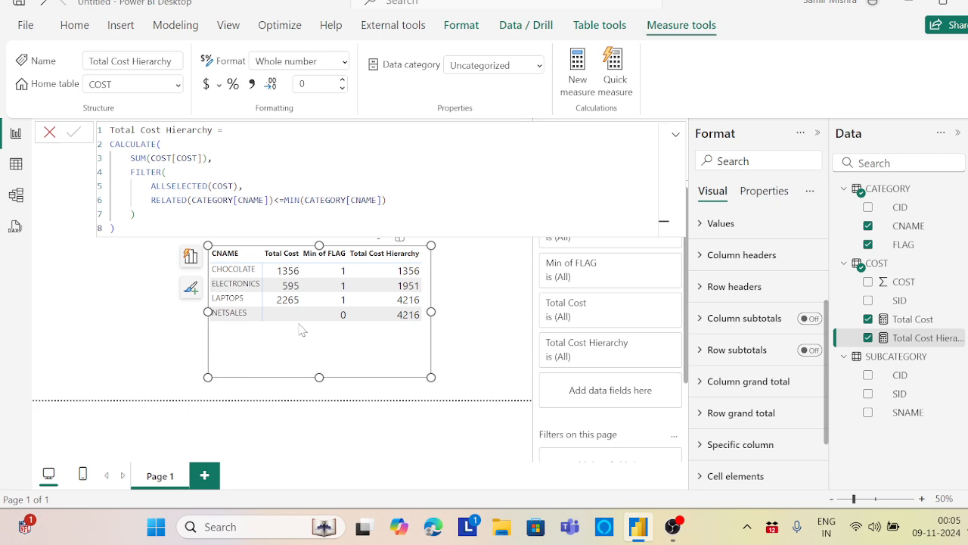
Create a new measure in the COST table named Final Cost
{"action": "left_click", "coordinate": [959, 265]}
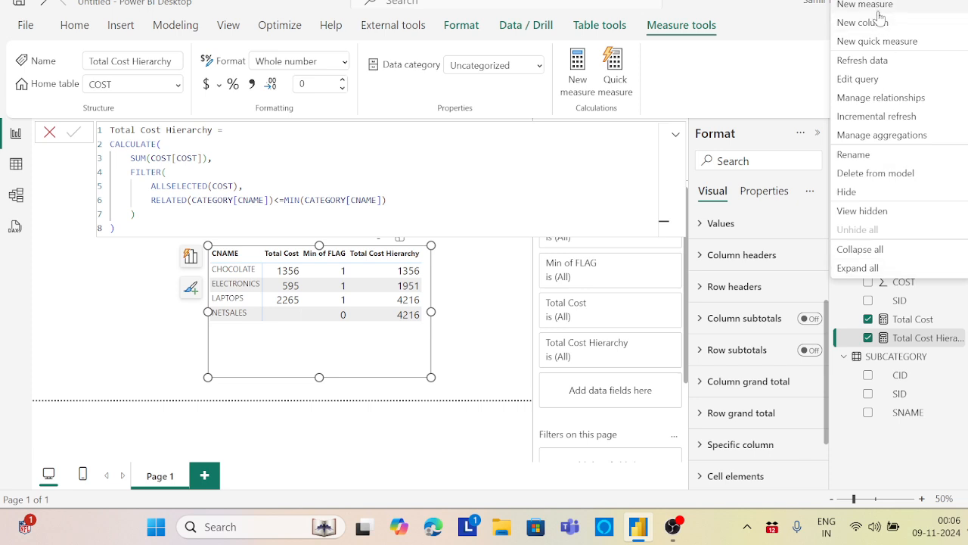
{"action": "key", "text": "Escape"}
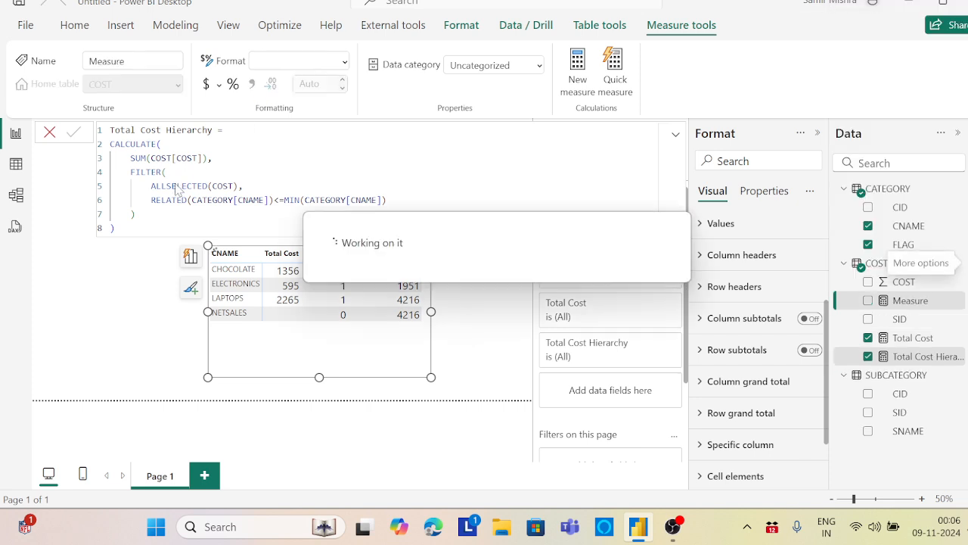
{"action": "type", "text": "Final Cost"}
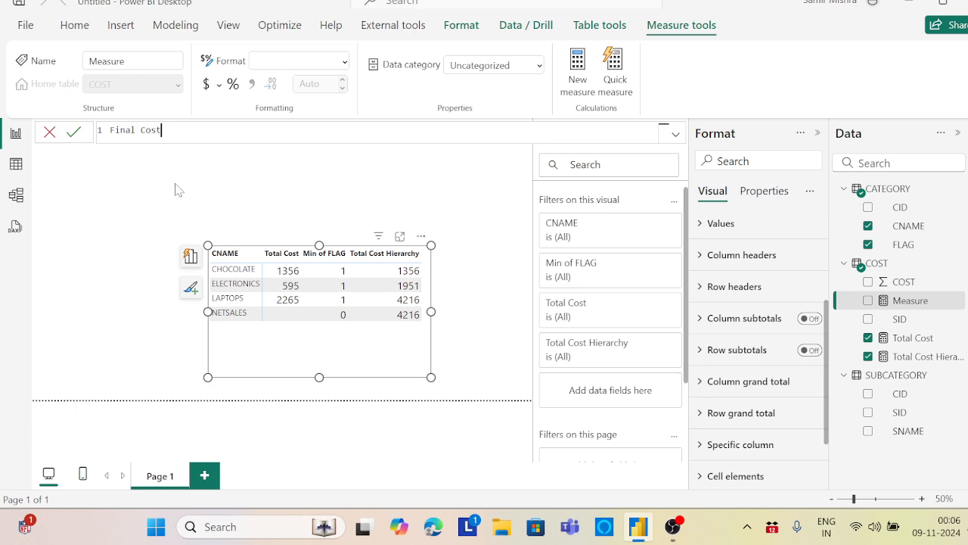
{"action": "type", "text": "="}
{"action": "key", "text": "shift+Return"}
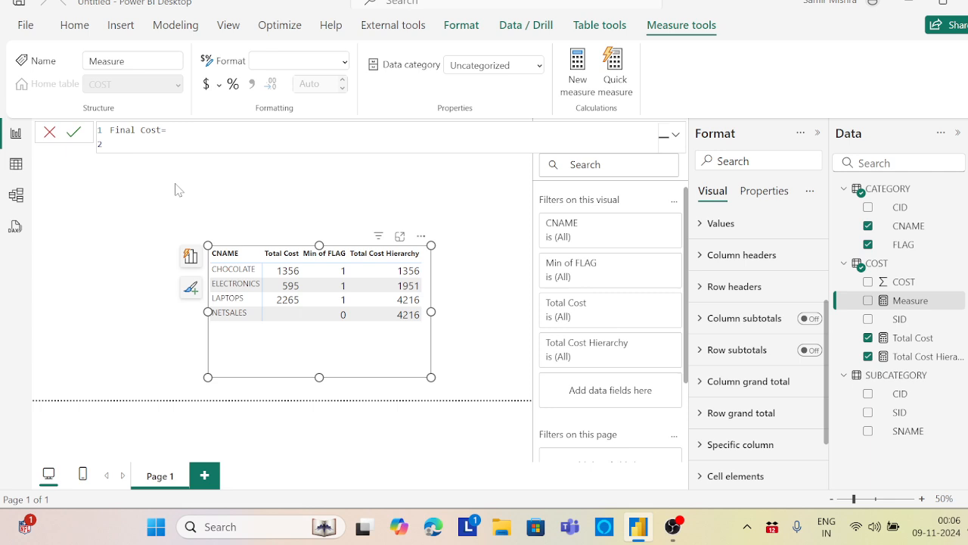
Start the Final Cost formula with a SWITCH function that evaluates MIN(CATEGORY[FLAG])
{"action": "type", "text": "Swit"}
{"action": "key", "text": "Tab"}
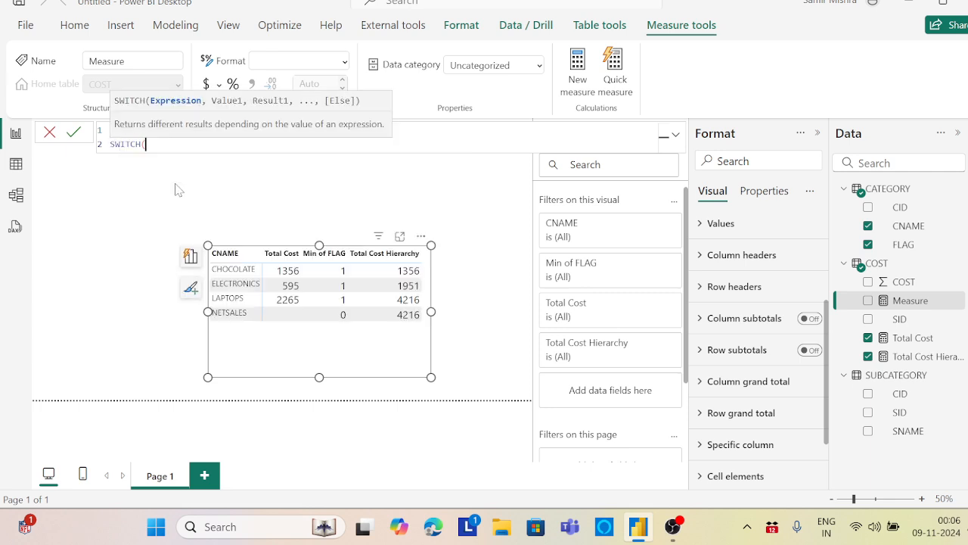
{"action": "key", "text": "shift+Return"}
{"action": "key", "text": "Tab"}
{"action": "type", "text": "min"}
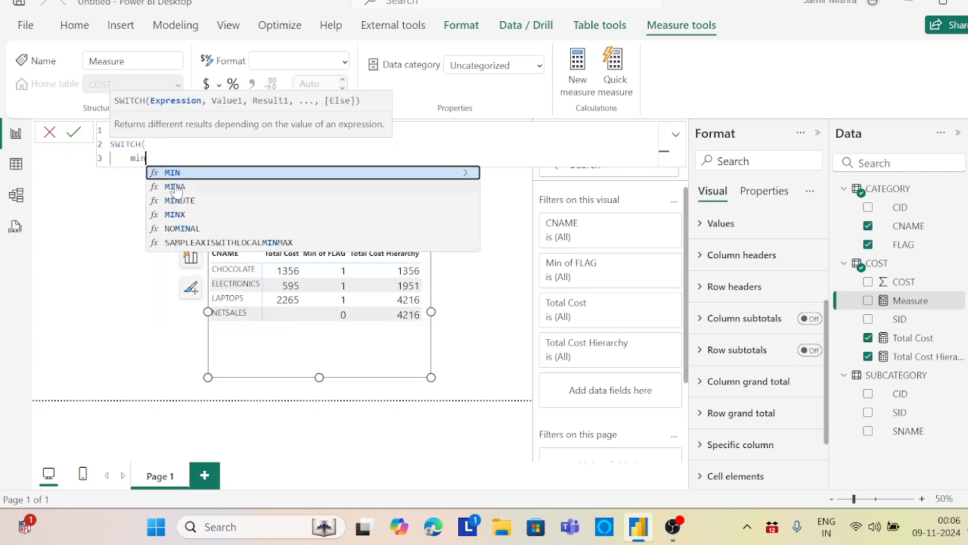
{"action": "key", "text": "Tab"}
{"action": "type", "text": "flg"}
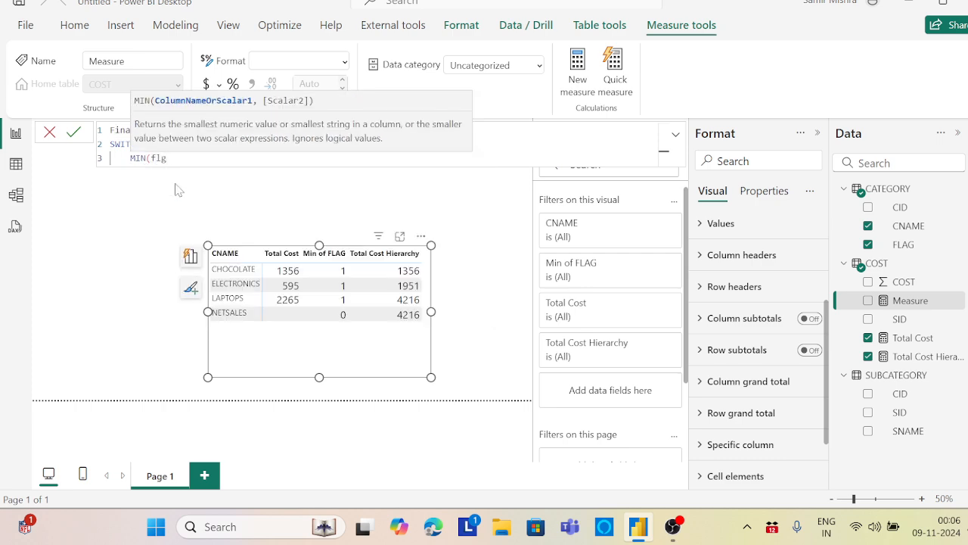
{"action": "key", "text": "BackSpace"}
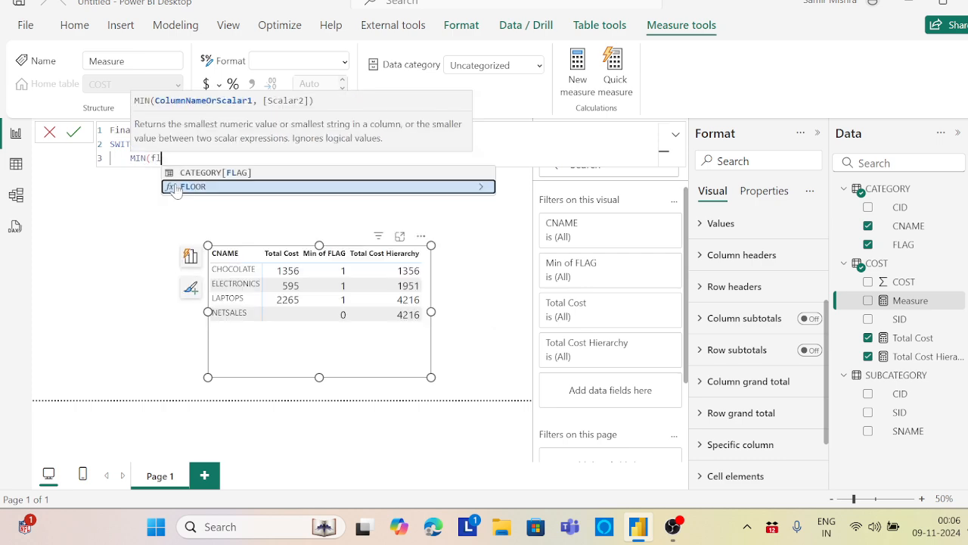
{"action": "left_click", "coordinate": [216, 174]}
{"action": "type", "text": ")"}
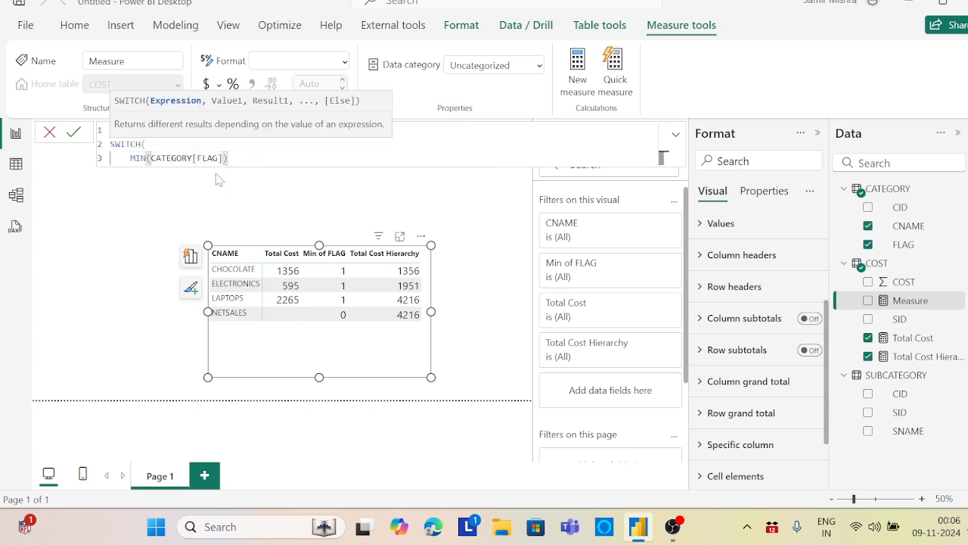
{"action": "type", "text": ","}
{"action": "key", "text": "shift+Return"}
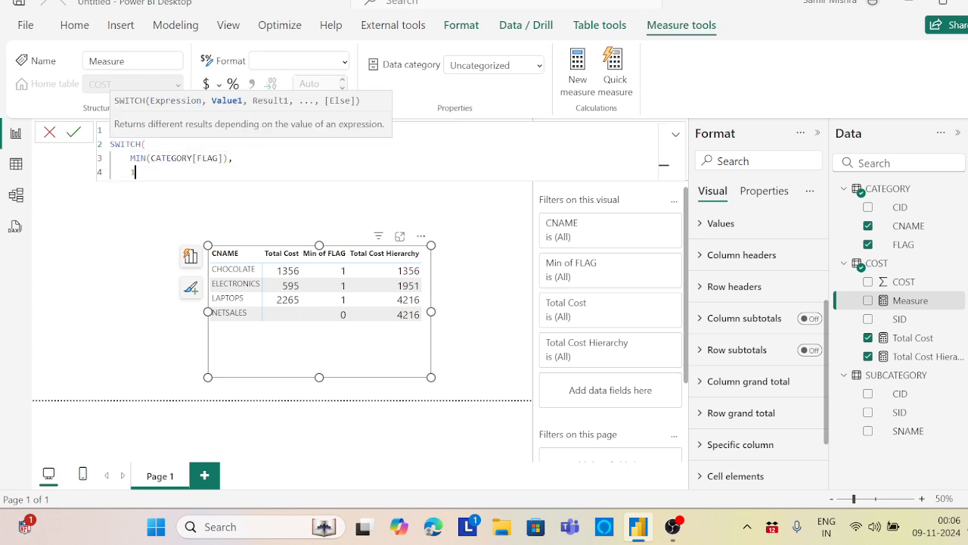
Return [Total Cost] for value 1 and [Total Cost Hierarchy] otherwise, close the SWITCH and commit the measure
{"action": "type", "text": "1,[to"}
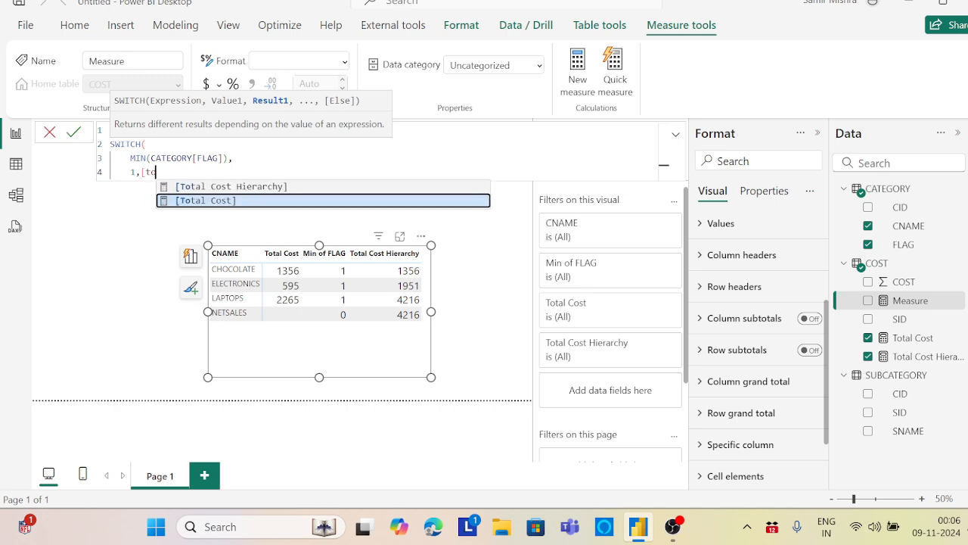
{"action": "left_click", "coordinate": [216, 202]}
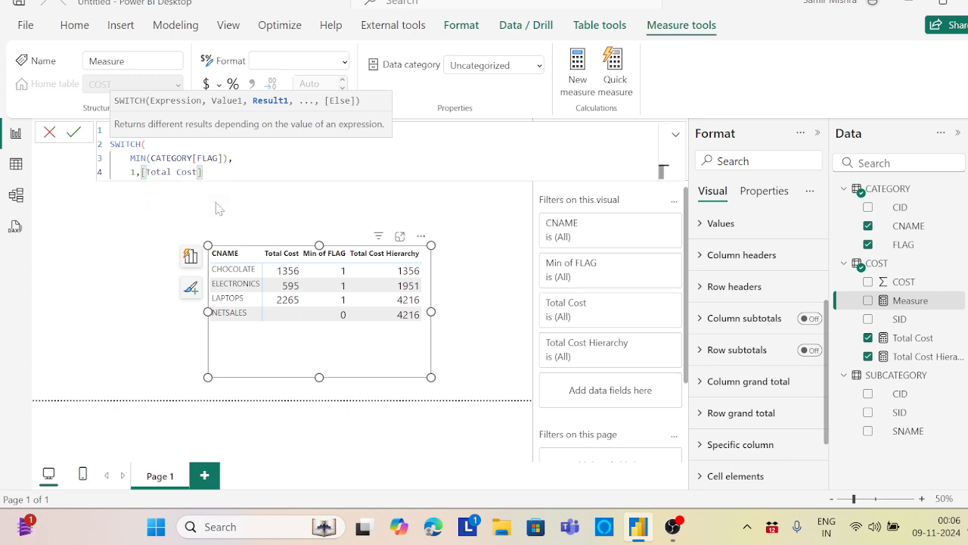
{"action": "type", "text": ","}
{"action": "key", "text": "shift+Return"}
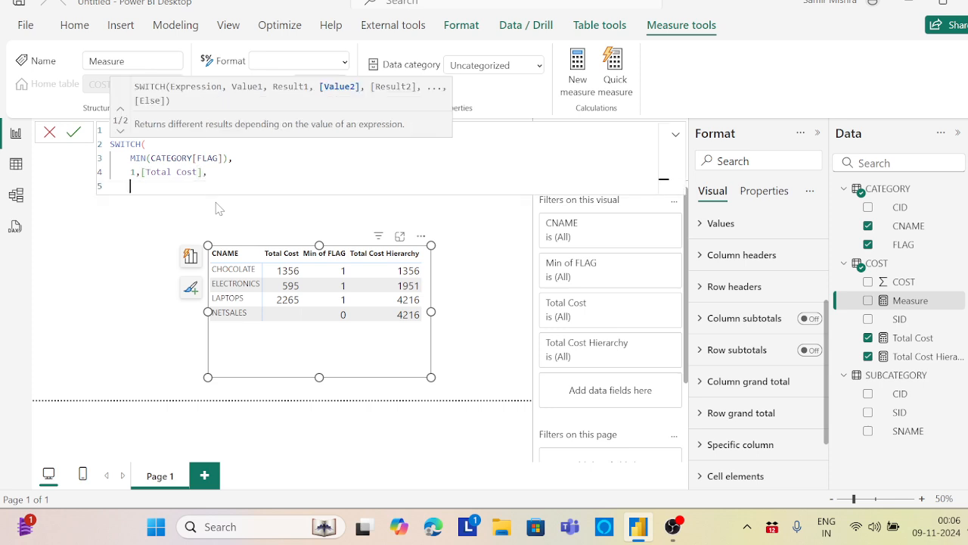
{"action": "type", "text": "[to"}
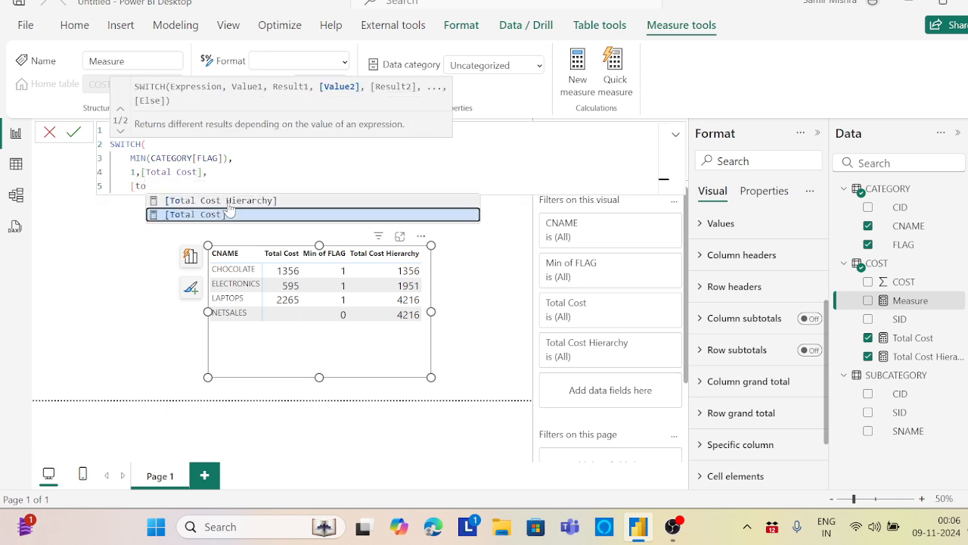
{"action": "left_click", "coordinate": [230, 201]}
{"action": "key", "text": "shift+Return"}
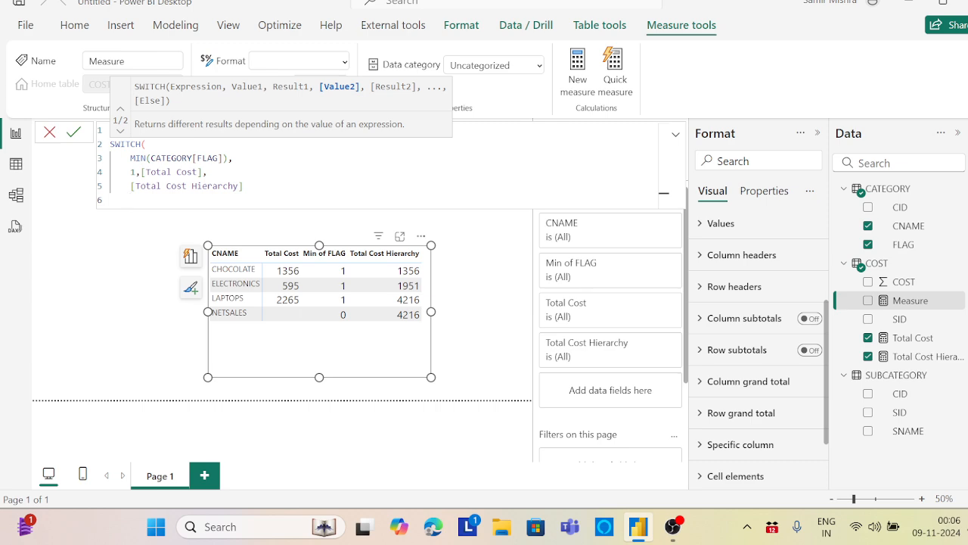
{"action": "type", "text": ")"}
{"action": "key", "text": "Return"}
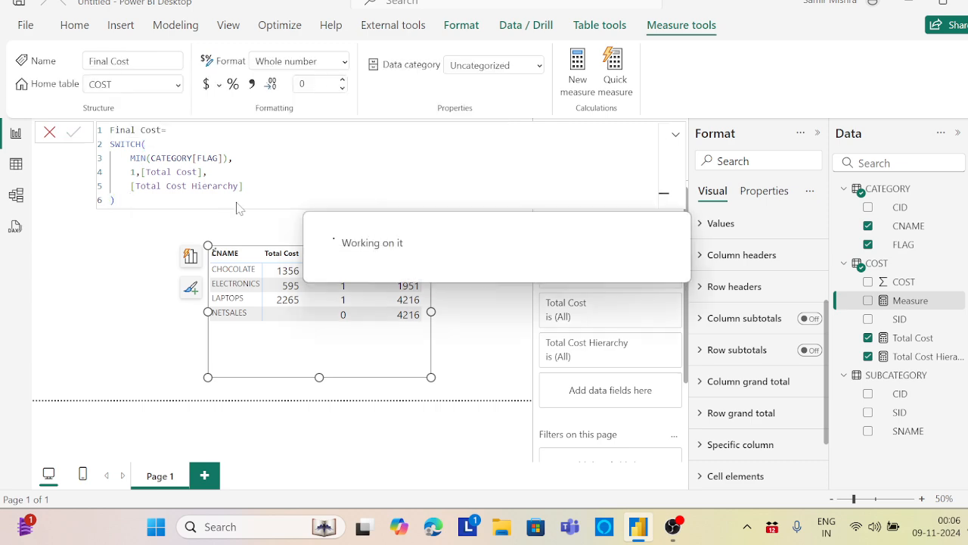
Move and widen the matrix, and add the Final Cost measure to its values
{"action": "left_click_drag", "start_coordinate": [364, 351], "coordinate": [320, 333]}
{"action": "left_click_drag", "start_coordinate": [394, 351], "coordinate": [466, 357]}
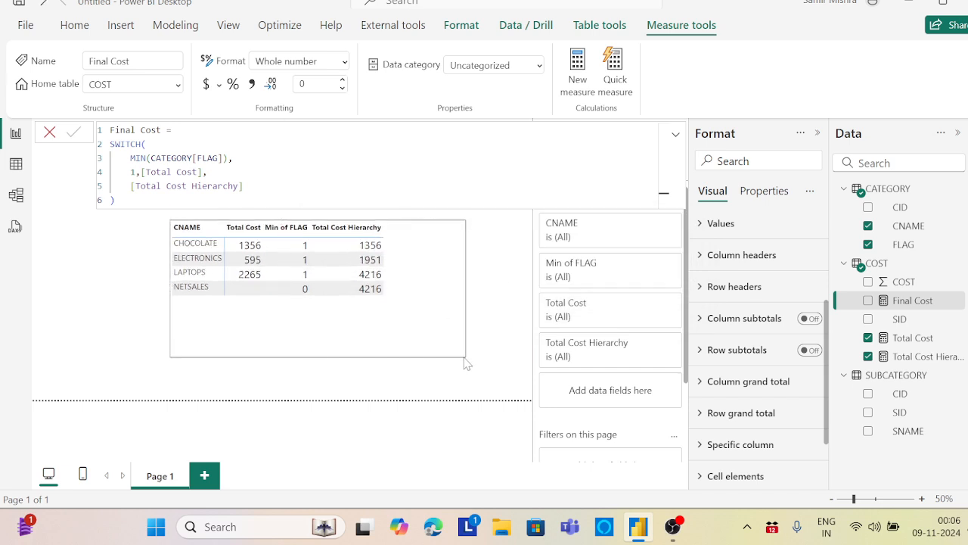
{"action": "left_click", "coordinate": [904, 281]}
{"action": "left_click_drag", "start_coordinate": [903, 302], "coordinate": [409, 286]}
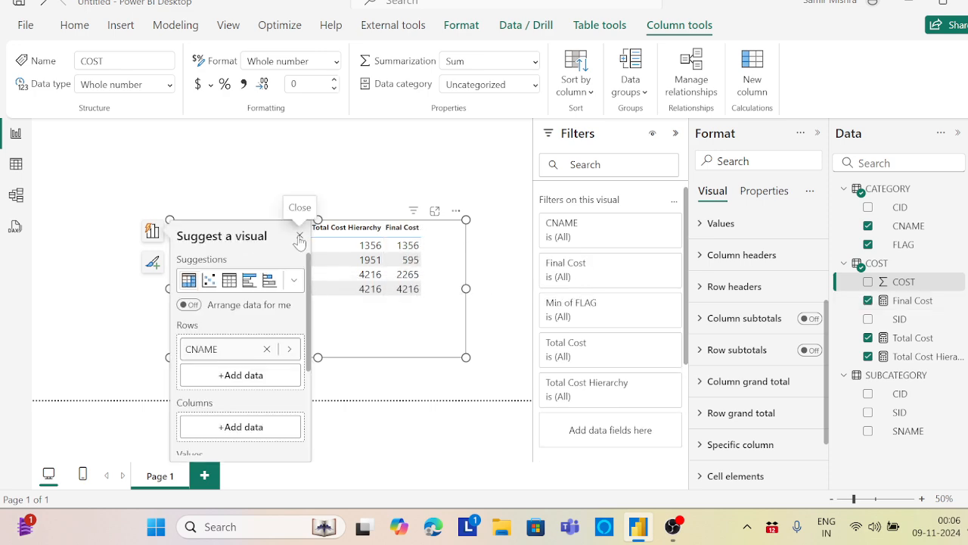
{"action": "left_click", "coordinate": [300, 237]}
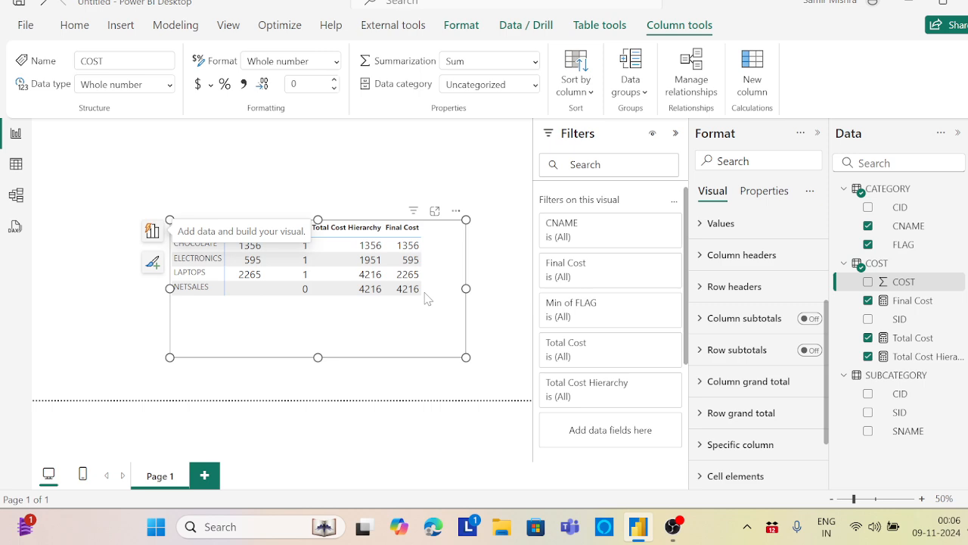
Remove Min of FLAG, Total Cost Hierarchy and Total Cost from the matrix values, keeping only Final Cost
{"action": "left_click", "coordinate": [152, 230]}
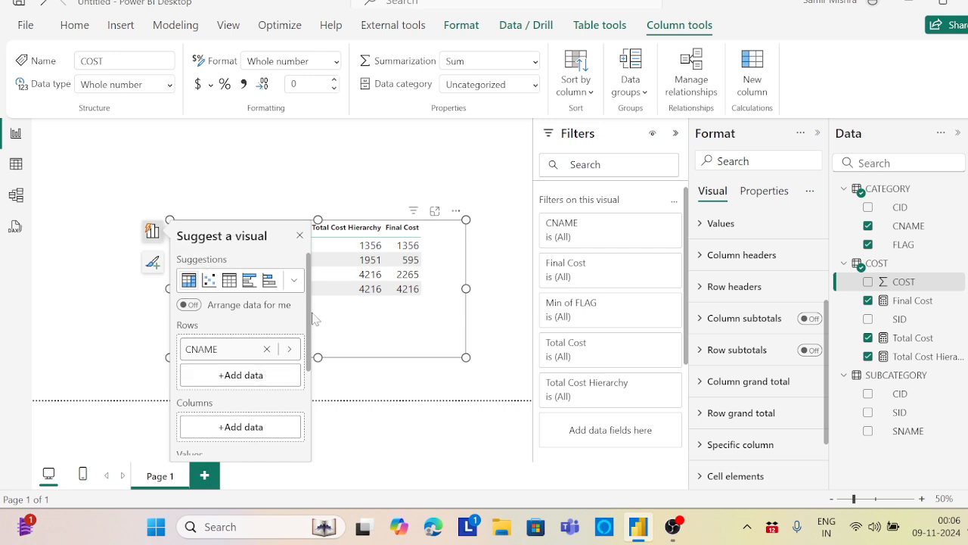
{"action": "left_click_drag", "start_coordinate": [308, 313], "coordinate": [296, 391]}
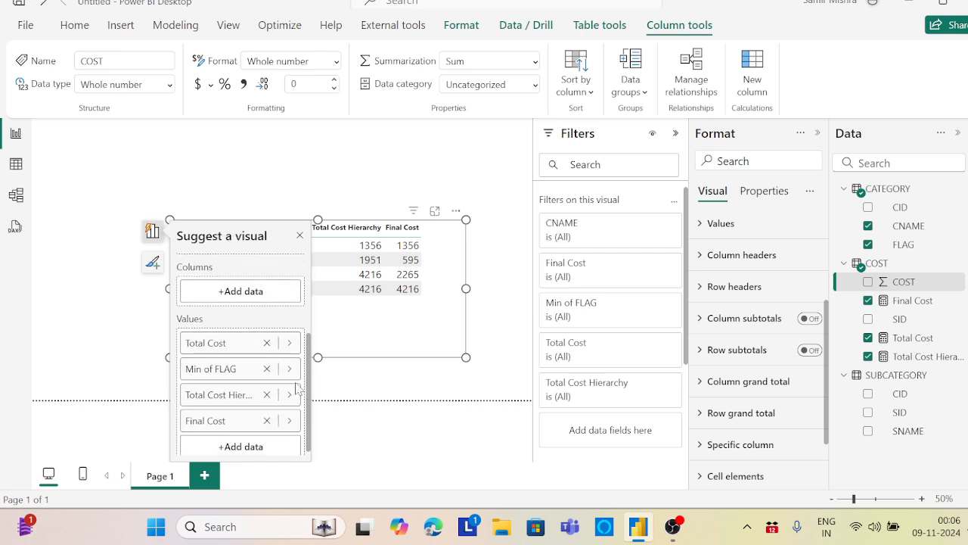
{"action": "left_click", "coordinate": [266, 369]}
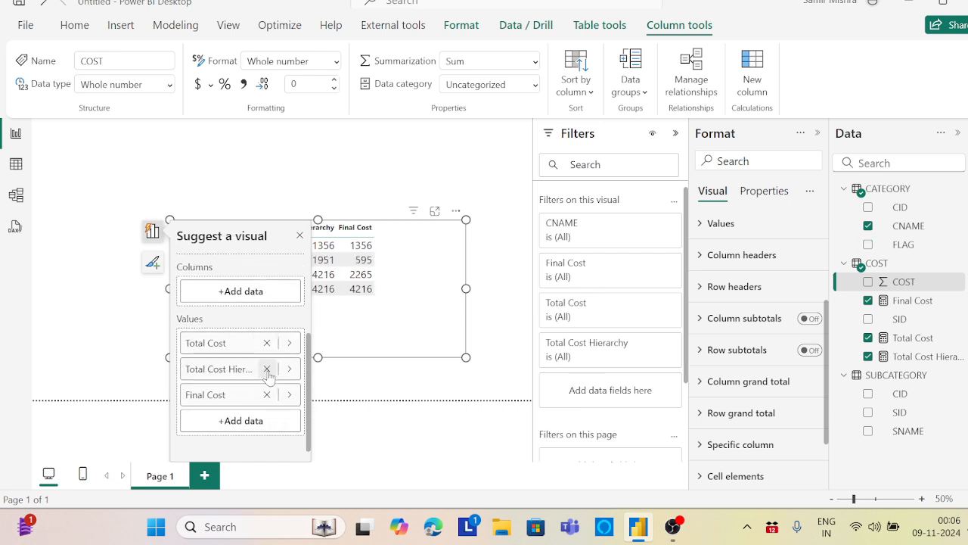
{"action": "left_click", "coordinate": [266, 369]}
{"action": "left_click", "coordinate": [266, 342]}
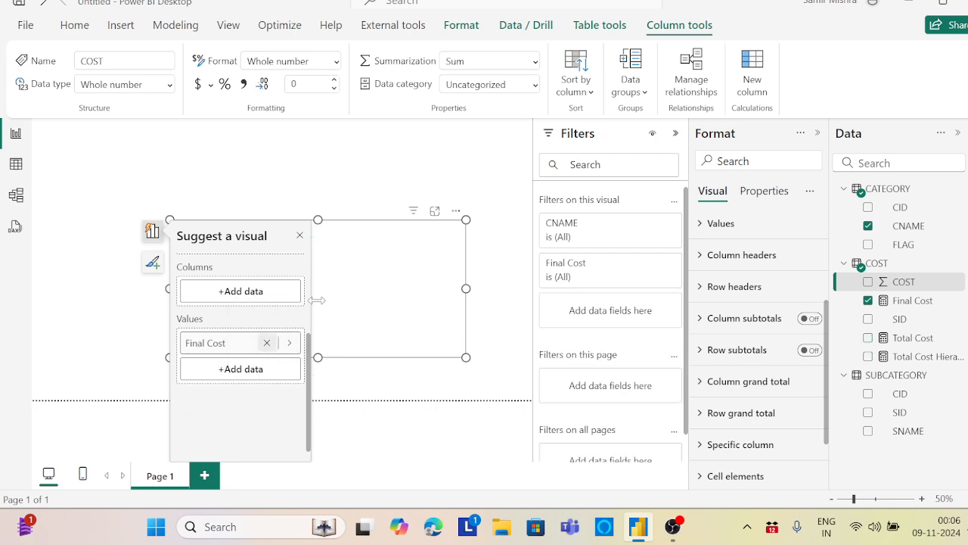
Move the matrix higher on the page and close its data-building options
{"action": "left_click", "coordinate": [363, 266]}
{"action": "left_click", "coordinate": [340, 232]}
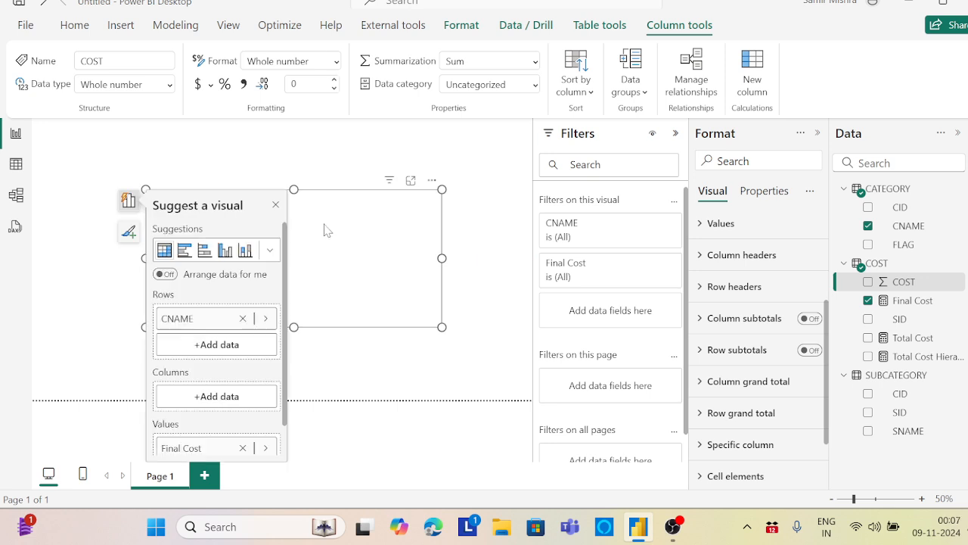
{"action": "left_click", "coordinate": [344, 231]}
{"action": "left_click", "coordinate": [348, 229]}
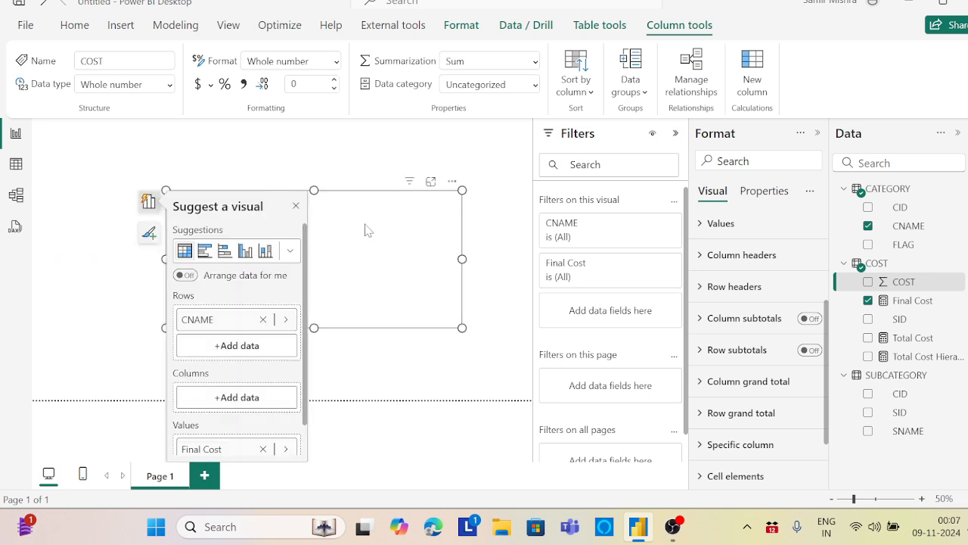
{"action": "left_click", "coordinate": [296, 206]}
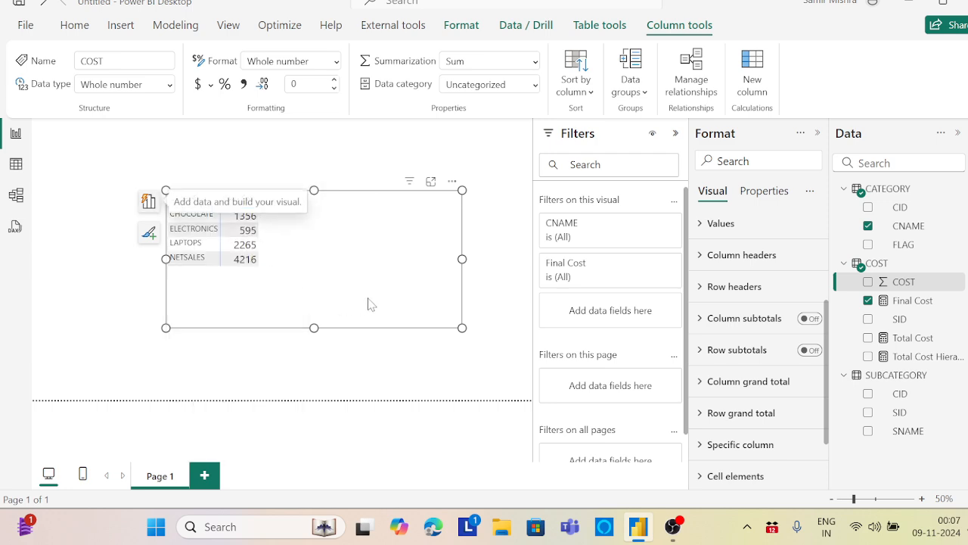
{"action": "left_click_drag", "start_coordinate": [316, 262], "coordinate": [314, 249]}
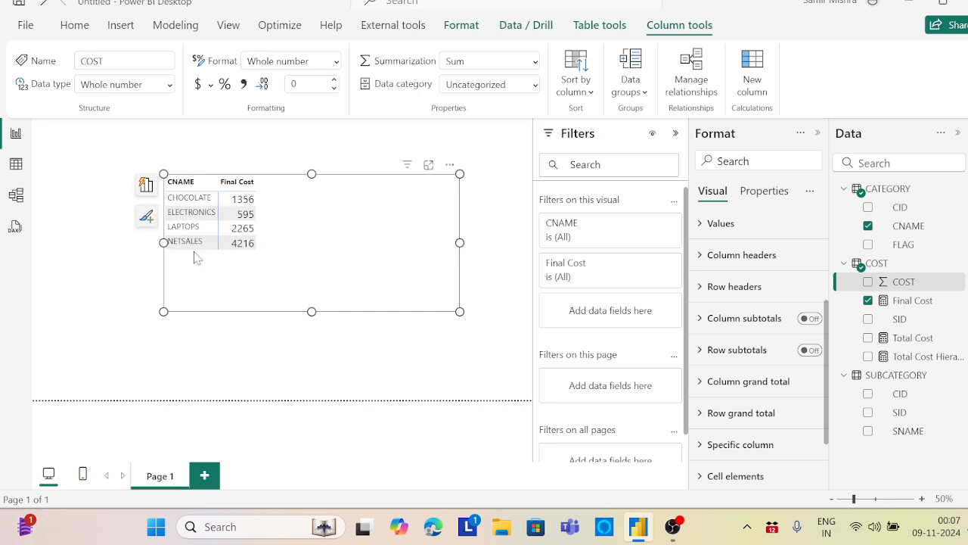
Add SNAME from the SUBCATEGORY table to the matrix rows beneath CNAME
{"action": "left_click", "coordinate": [146, 185]}
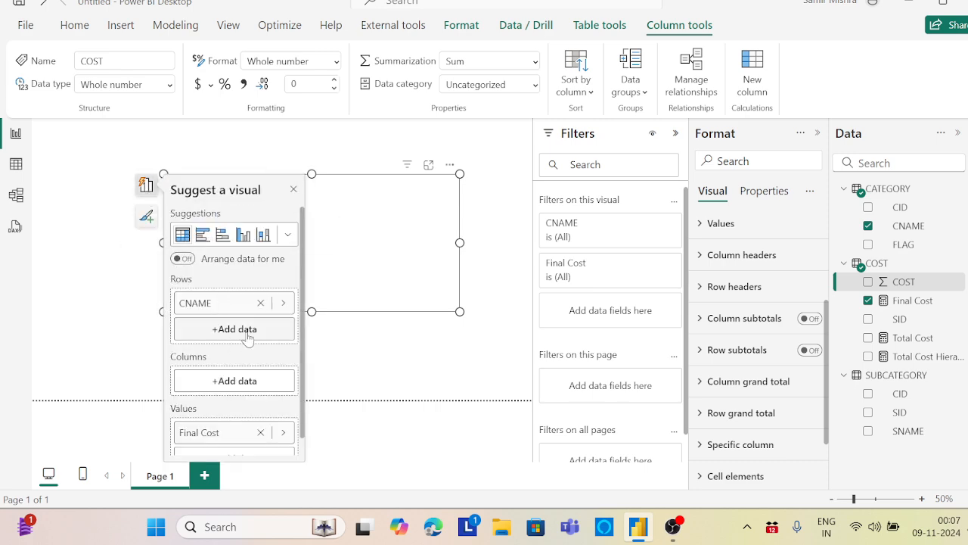
{"action": "left_click", "coordinate": [249, 333]}
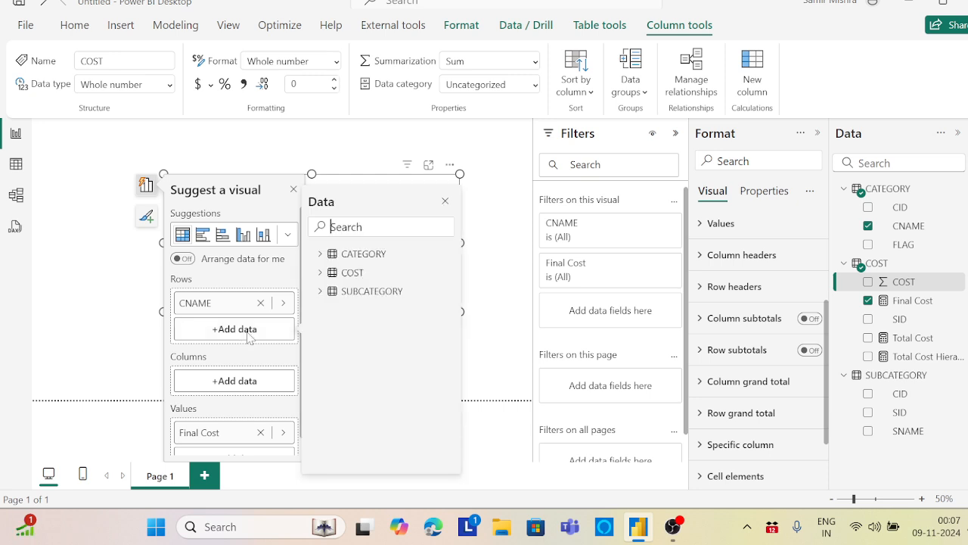
{"action": "left_click", "coordinate": [325, 291]}
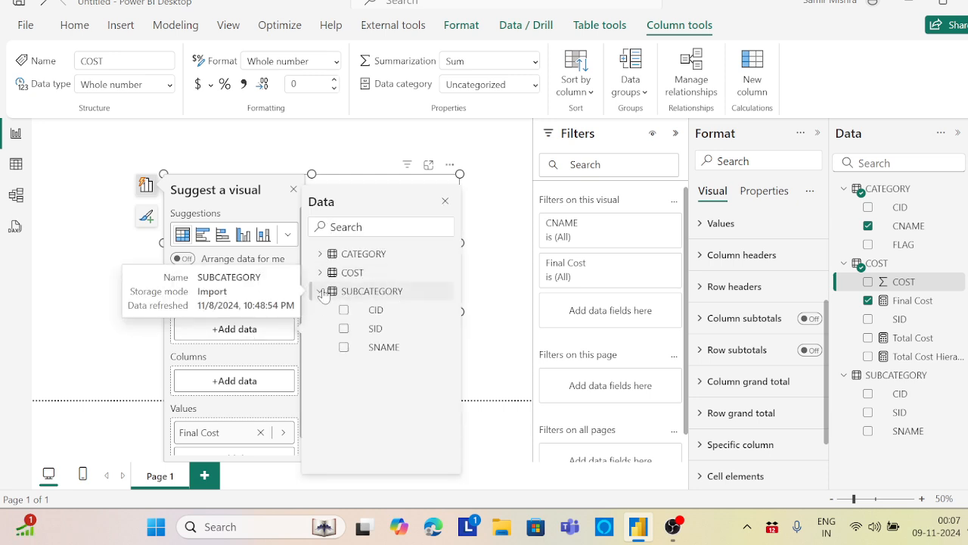
{"action": "left_click", "coordinate": [344, 349]}
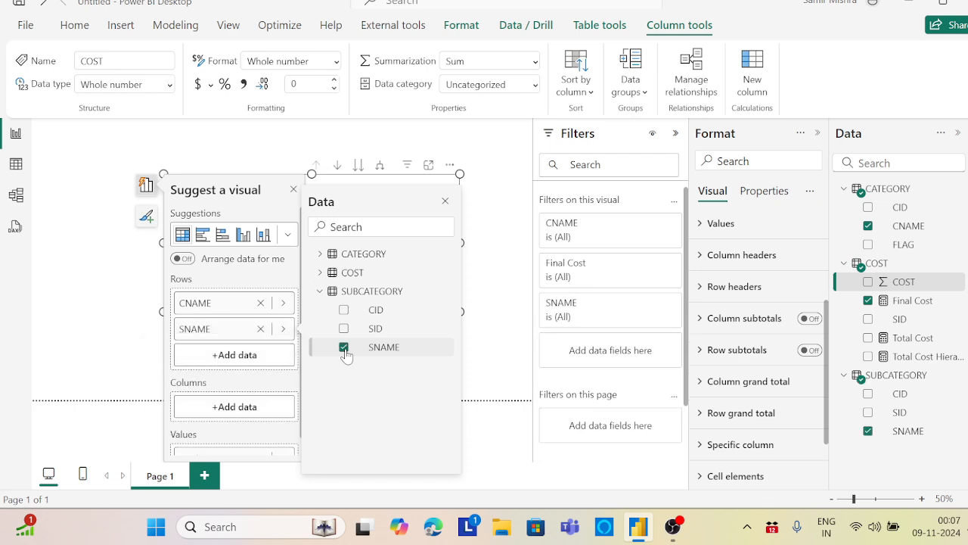
{"action": "left_click", "coordinate": [448, 202]}
{"action": "left_click", "coordinate": [294, 189]}
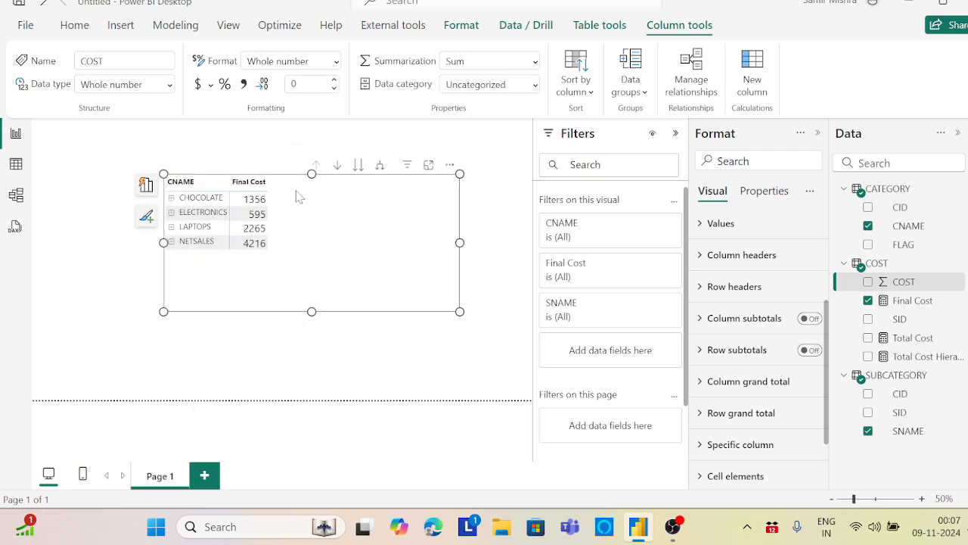
Move the matrix slightly up the page and expand the CHOCOLATE category into its subcategories
{"action": "left_click_drag", "start_coordinate": [332, 216], "coordinate": [313, 205]}
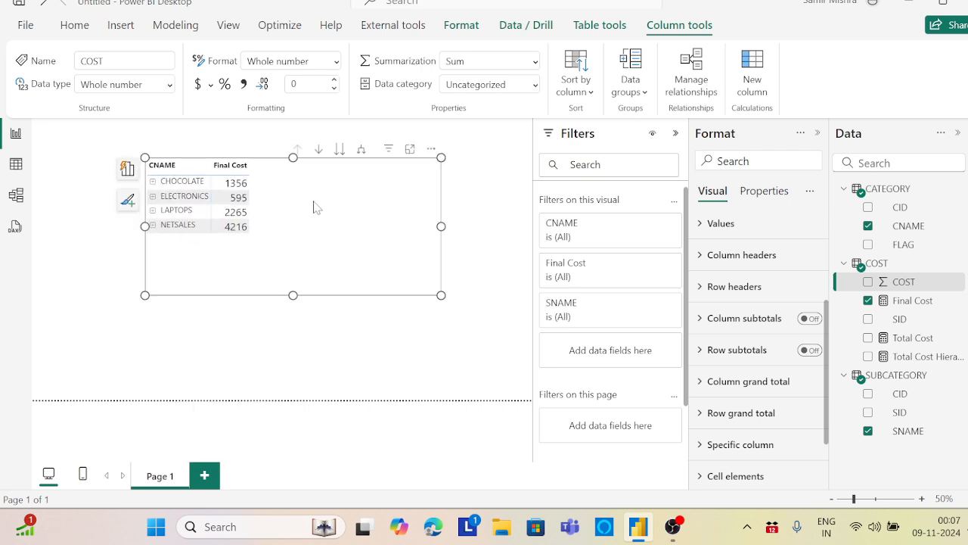
{"action": "left_click", "coordinate": [152, 182]}
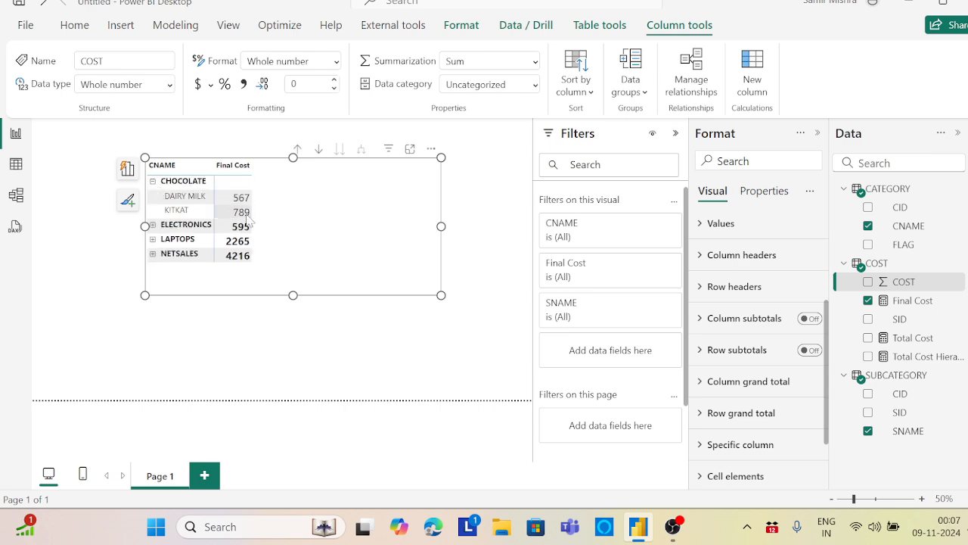
{"action": "scroll", "coordinate": [248, 220], "scroll_direction": "down", "scroll_amount": 4}
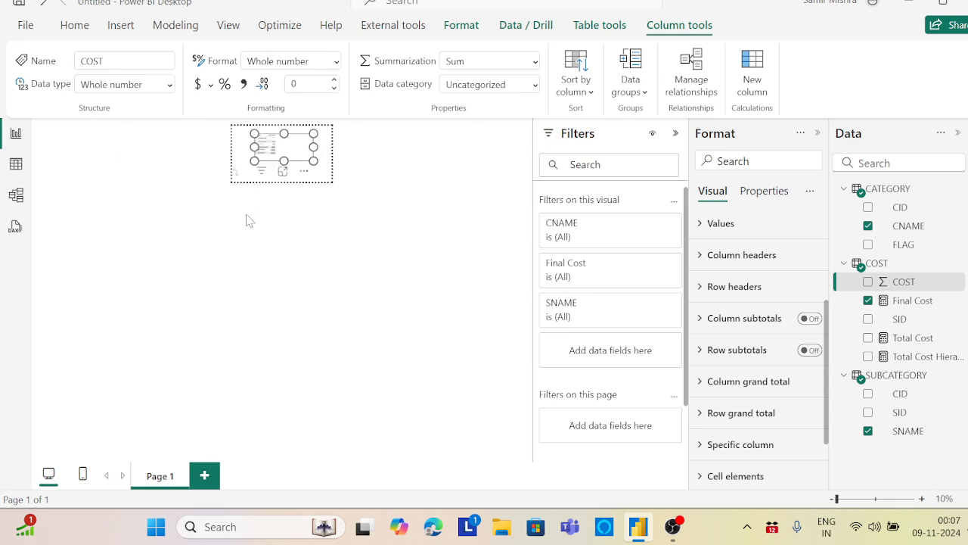
{"action": "left_click", "coordinate": [322, 171]}
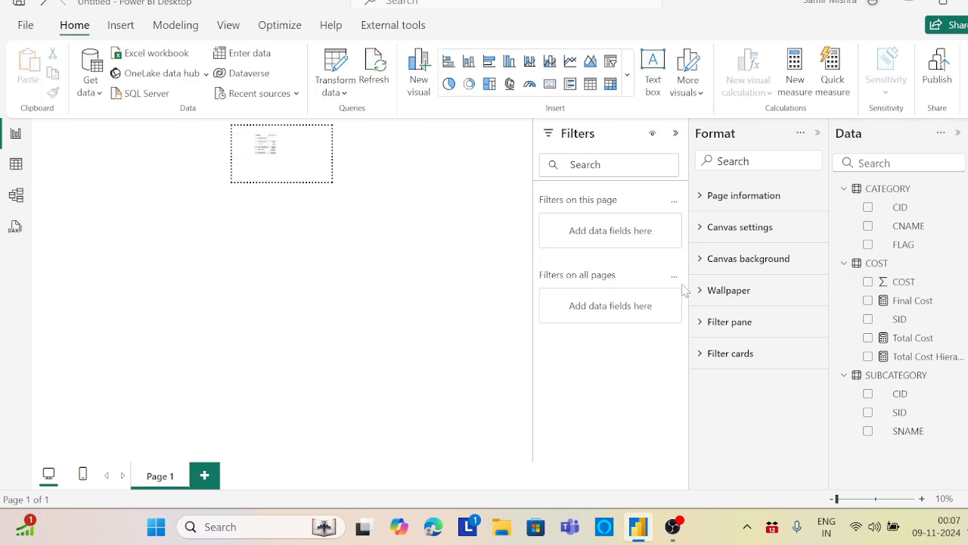
Undo the last change, place the matrix enlarged in the page's upper-left corner and deselect it
{"action": "left_click", "coordinate": [41, 6]}
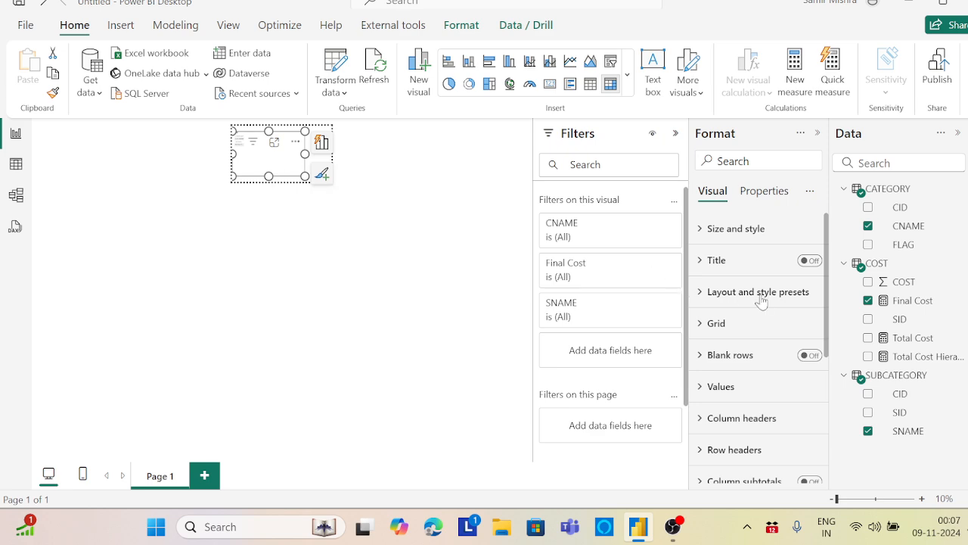
{"action": "left_click", "coordinate": [330, 134]}
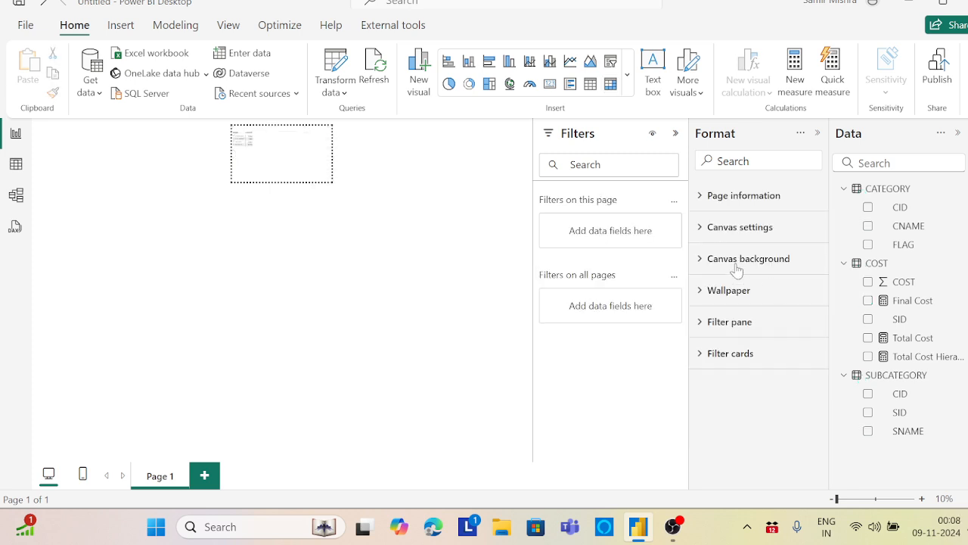
{"action": "left_click", "coordinate": [703, 196]}
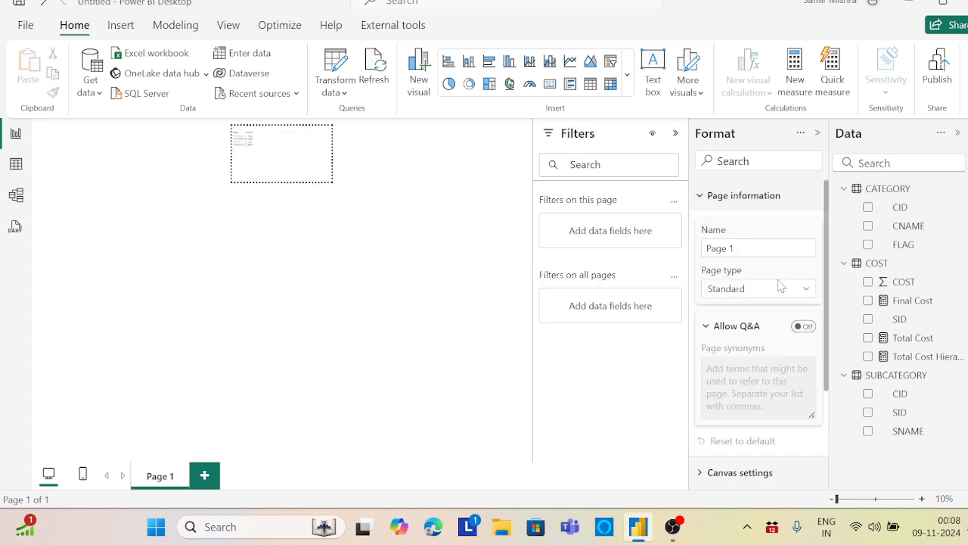
{"action": "left_click", "coordinate": [798, 295]}
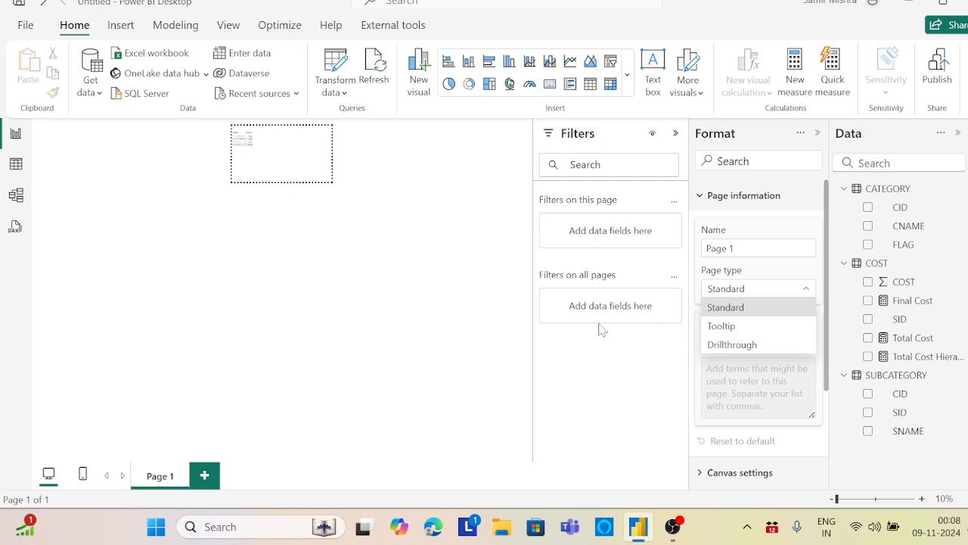
{"action": "left_click", "coordinate": [438, 272]}
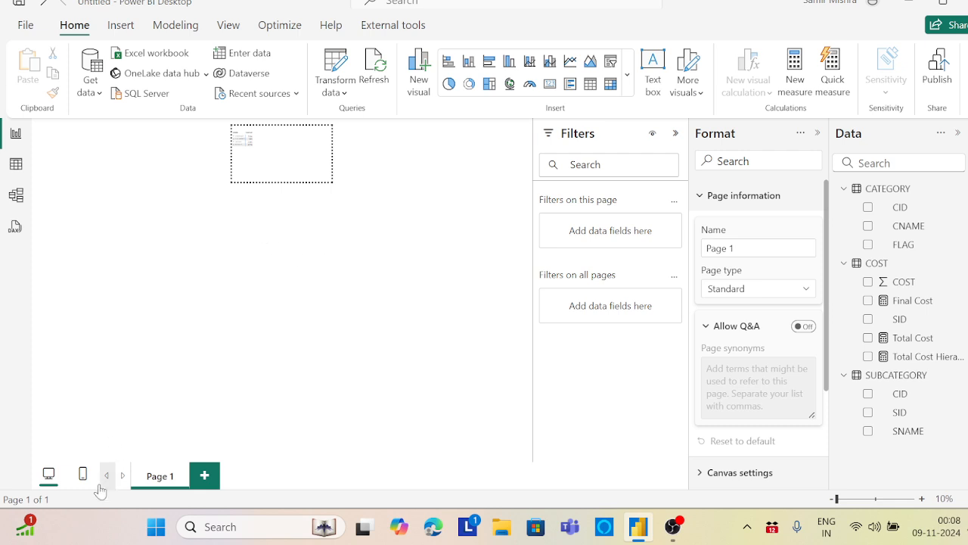
Undo the recent matrix changes back past adding SNAME and moving it higher, with a brief look at the matrix in focus mode
{"action": "left_click", "coordinate": [46, 4]}
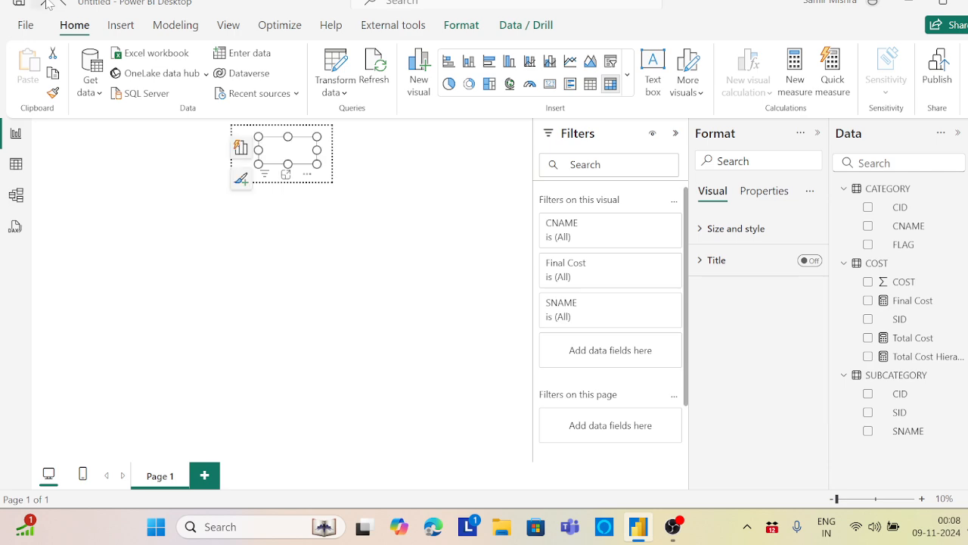
{"action": "left_click", "coordinate": [46, 3]}
{"action": "left_click", "coordinate": [45, 3]}
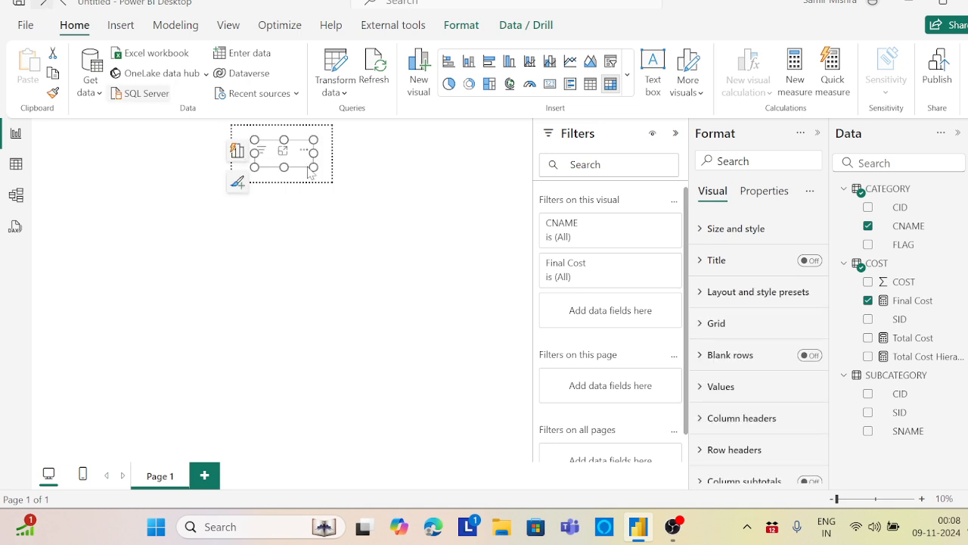
{"action": "left_click", "coordinate": [285, 152]}
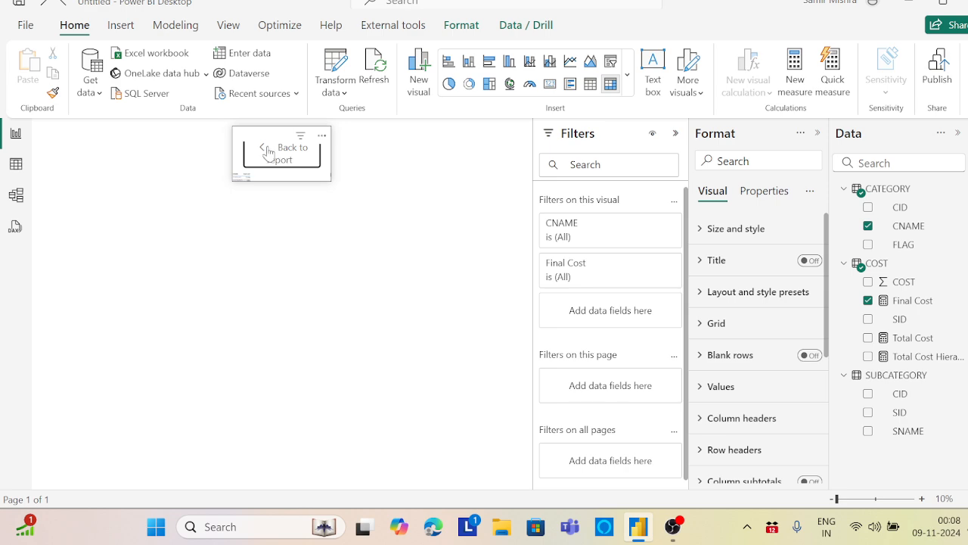
{"action": "left_click", "coordinate": [264, 157]}
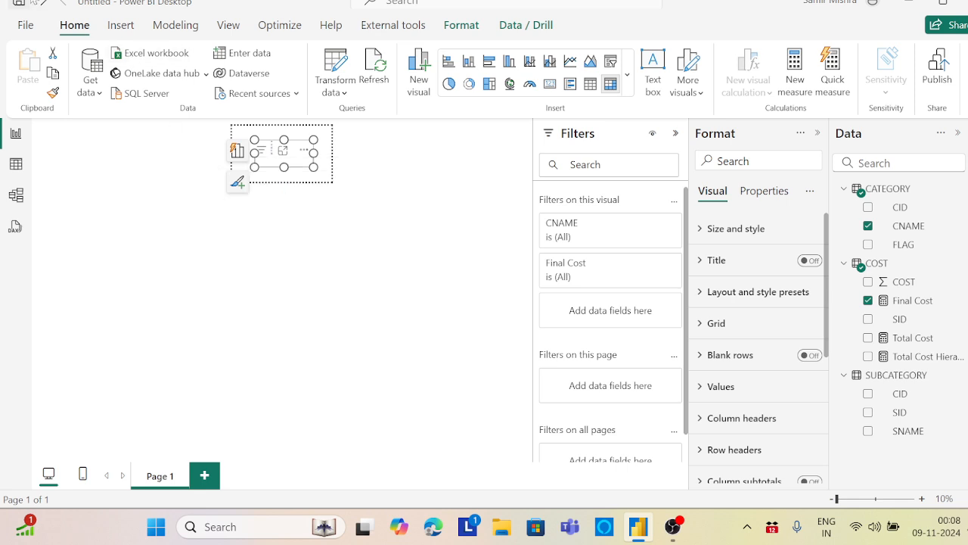
{"action": "left_click", "coordinate": [43, 3]}
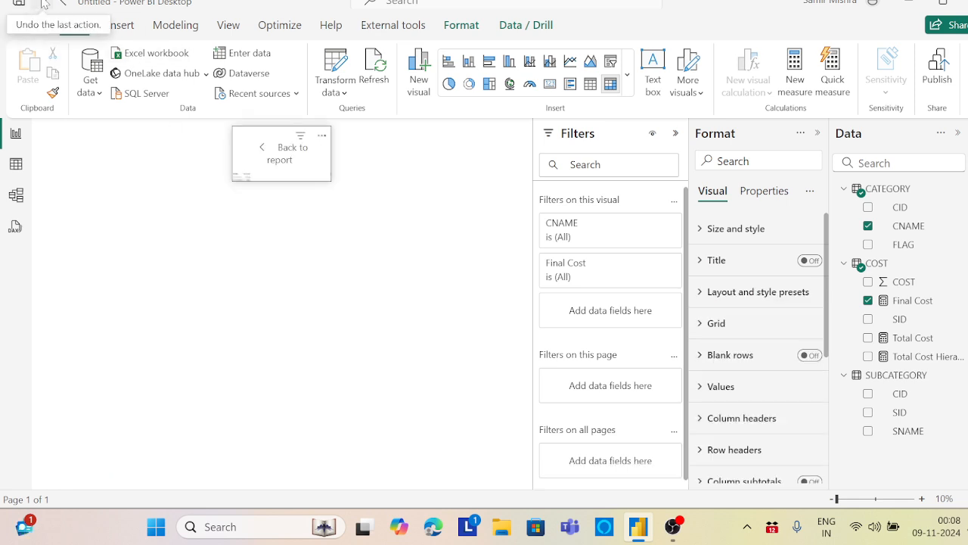
{"action": "left_click", "coordinate": [43, 3]}
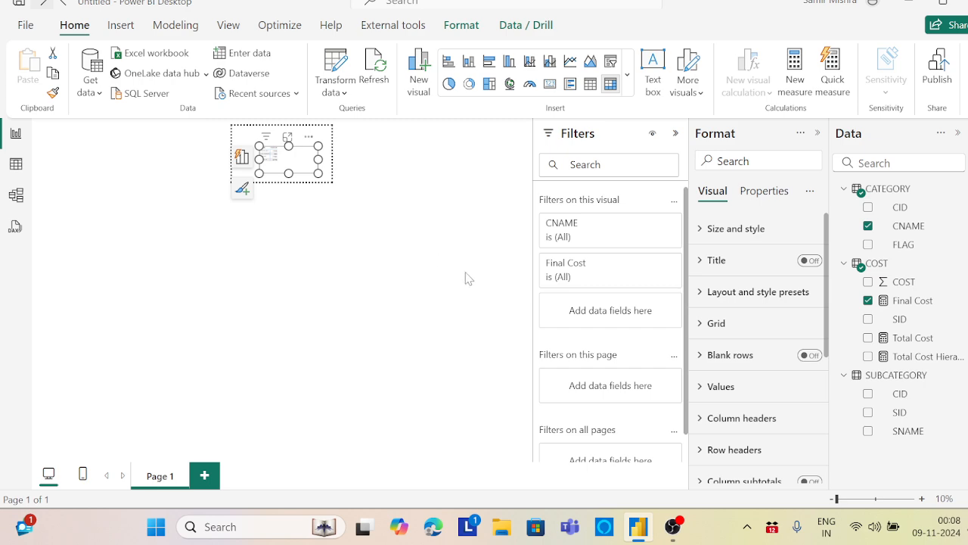
Auto-create the mobile layout for Page 1 and return to the desktop layout
{"action": "left_click", "coordinate": [83, 475]}
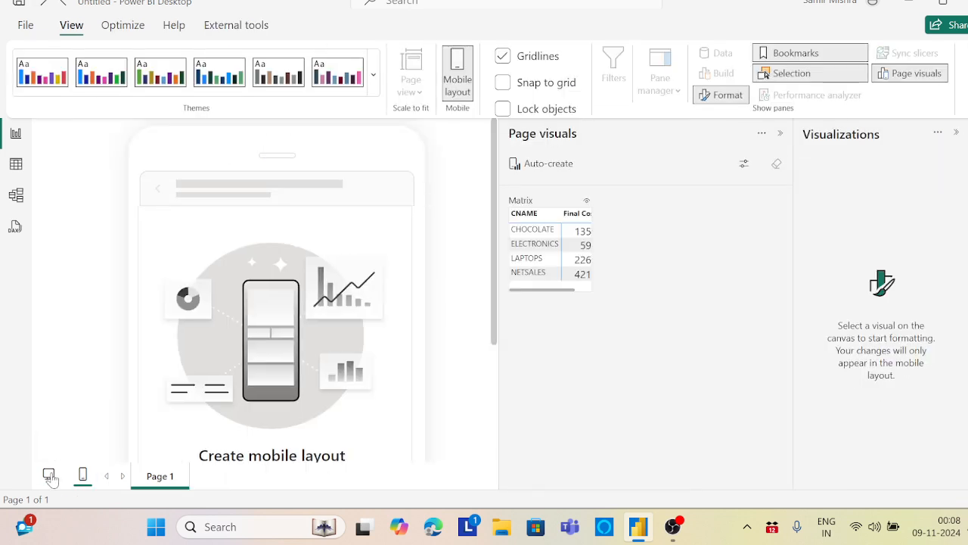
{"action": "left_click", "coordinate": [50, 477]}
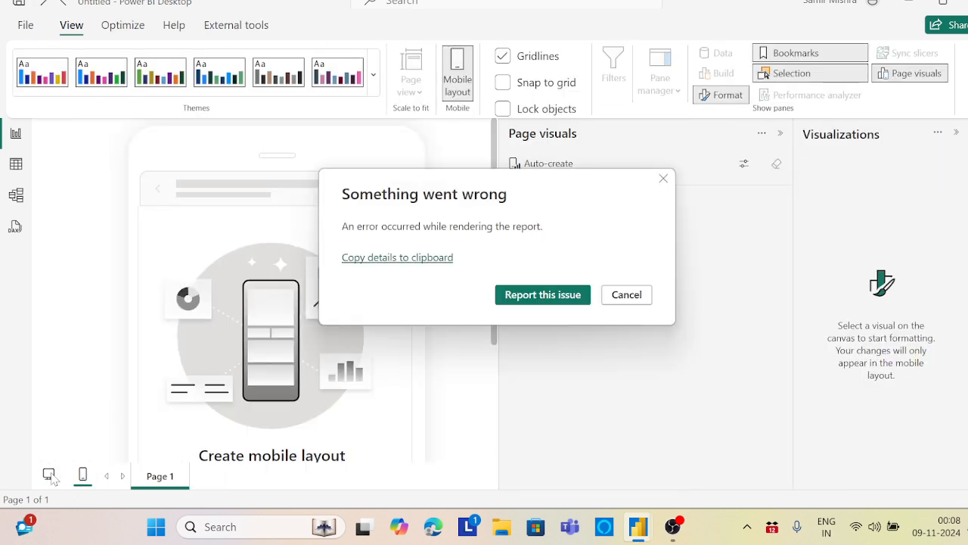
{"action": "left_click", "coordinate": [626, 294]}
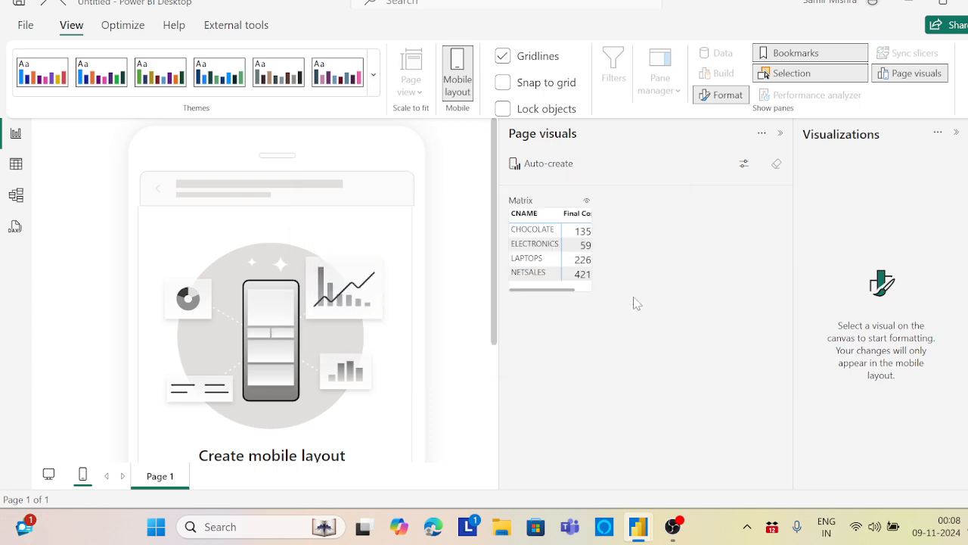
{"action": "left_click", "coordinate": [548, 165]}
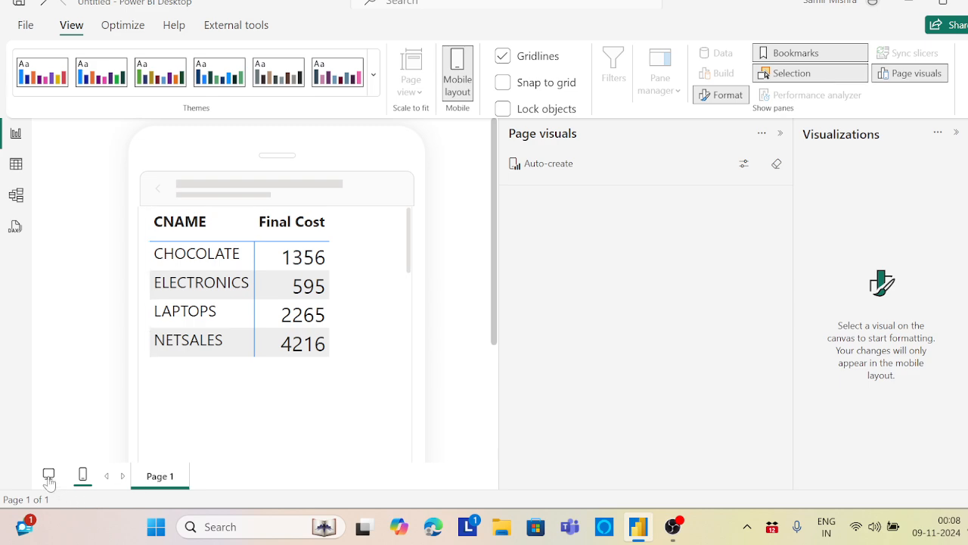
{"action": "left_click", "coordinate": [48, 475]}
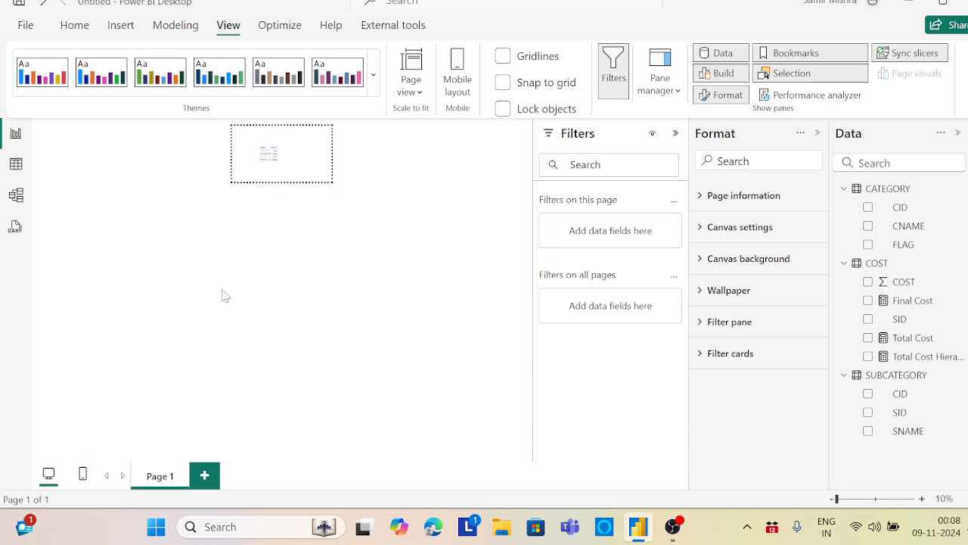
Set the report page view to Fit to width
{"action": "left_click", "coordinate": [413, 84]}
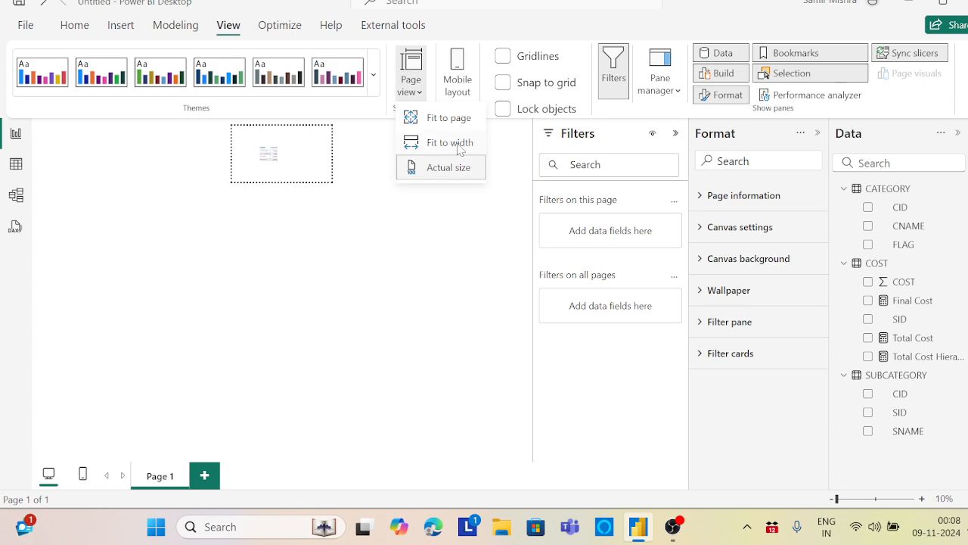
{"action": "left_click", "coordinate": [459, 144]}
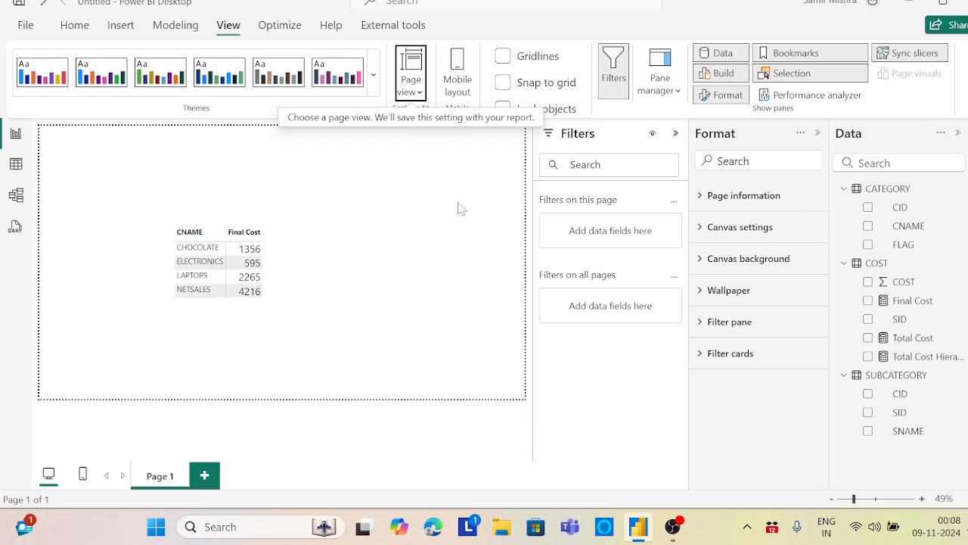
{"action": "left_click", "coordinate": [424, 2]}
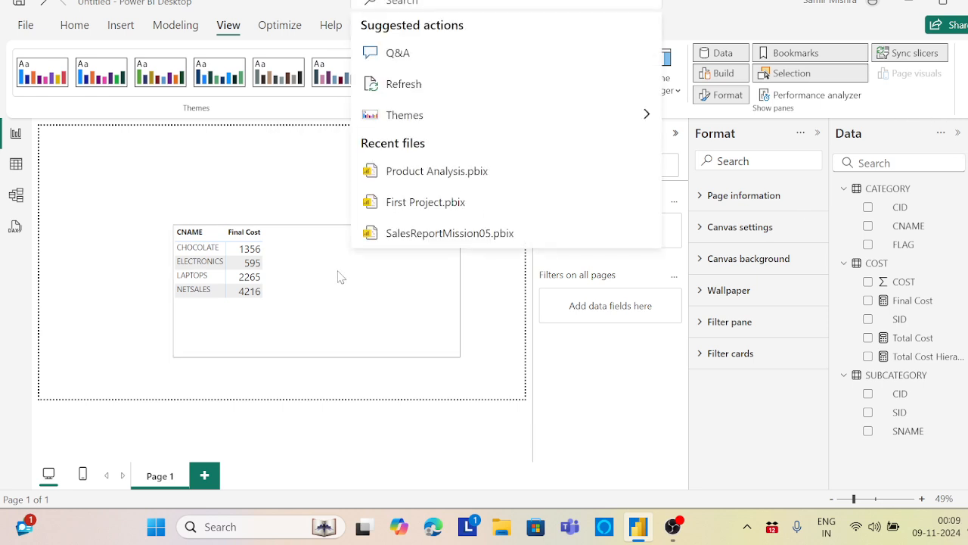
{"action": "left_click", "coordinate": [301, 259]}
Add SNAME from the SUBCATEGORY table to the matrix rows beneath CNAME and close the visual suggestions
{"action": "left_click", "coordinate": [300, 264]}
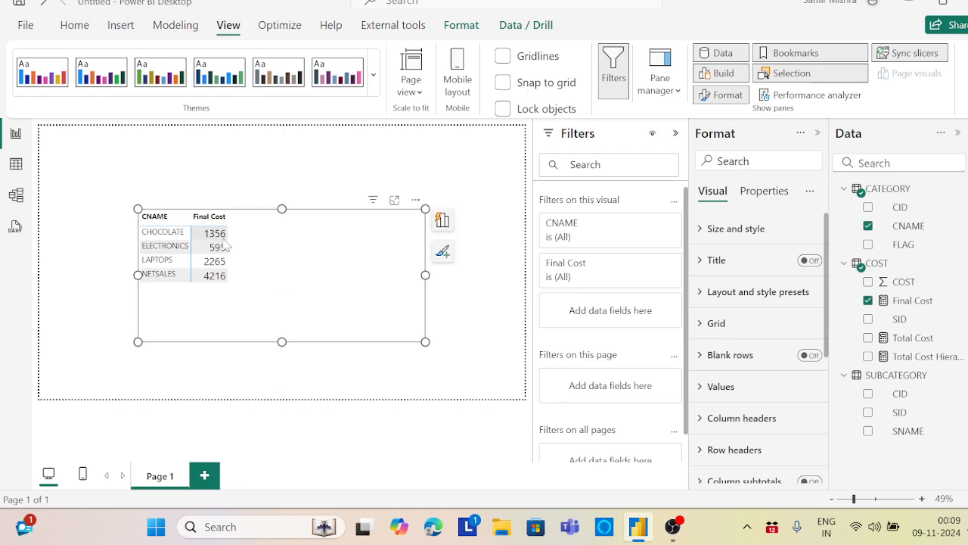
{"action": "left_click", "coordinate": [443, 223]}
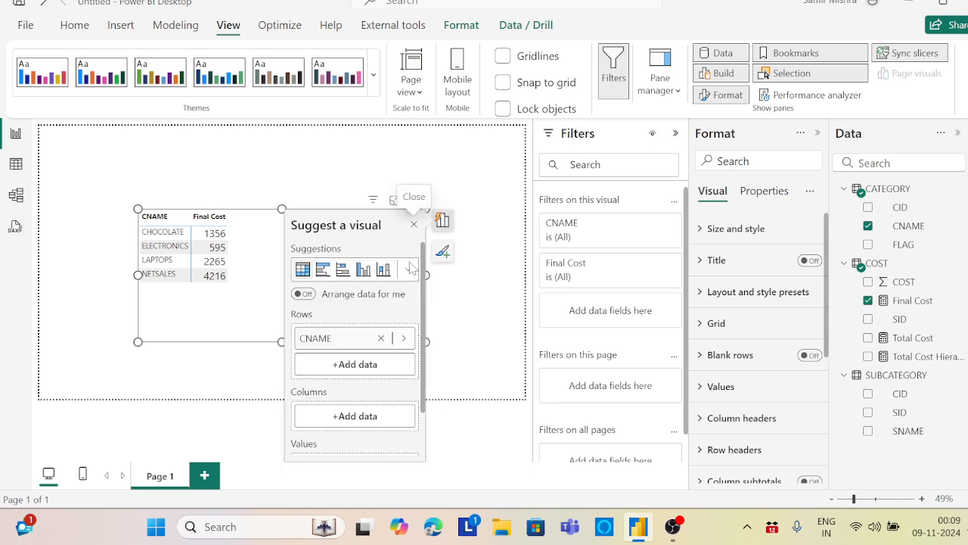
{"action": "left_click", "coordinate": [373, 368]}
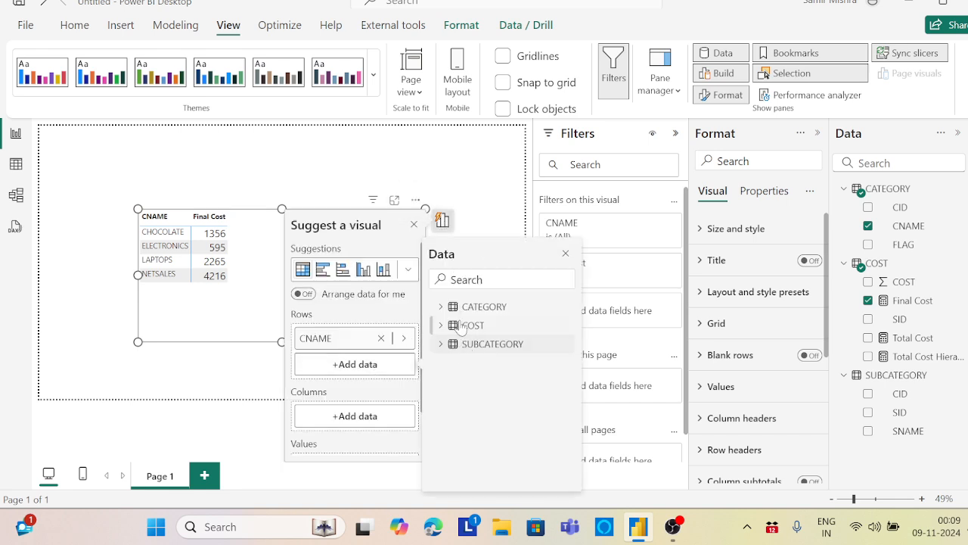
{"action": "left_click", "coordinate": [441, 345]}
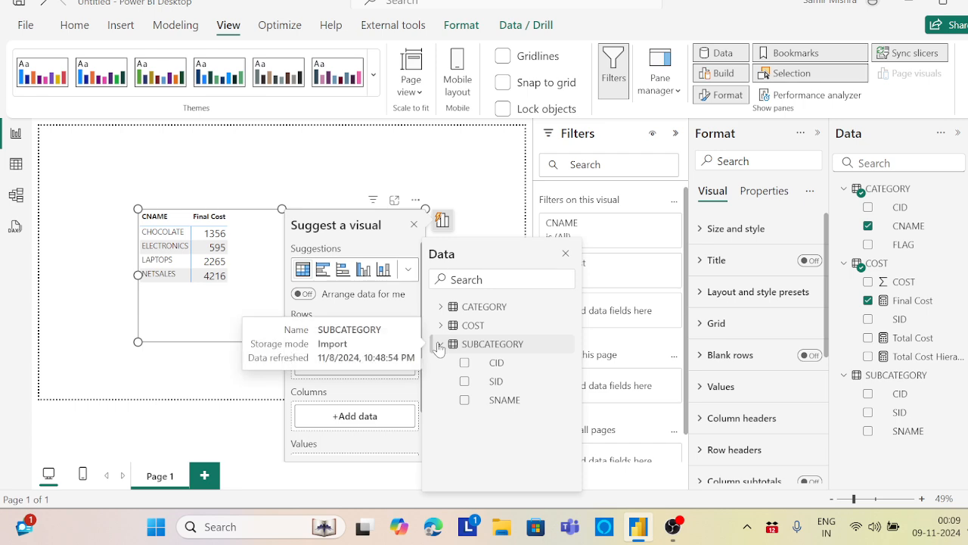
{"action": "left_click", "coordinate": [464, 400]}
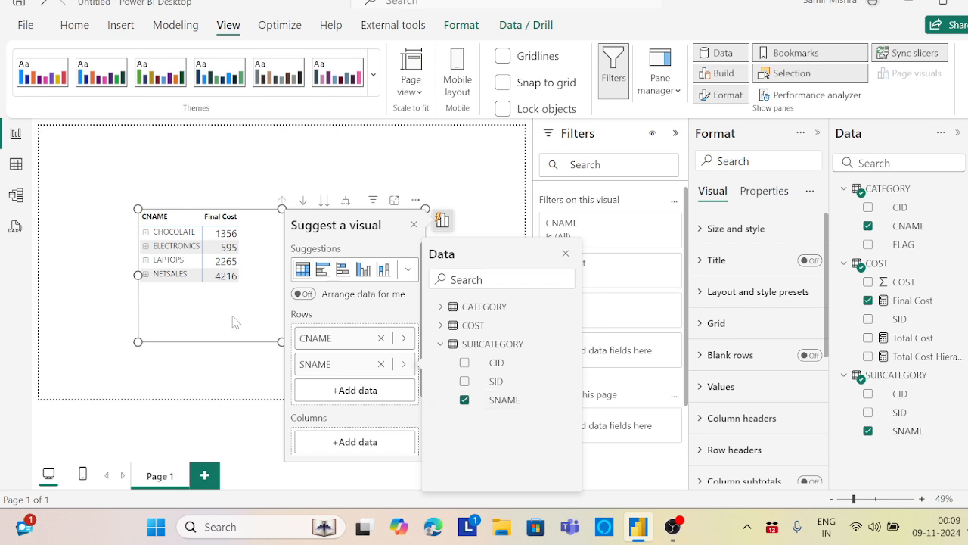
{"action": "left_click", "coordinate": [221, 262]}
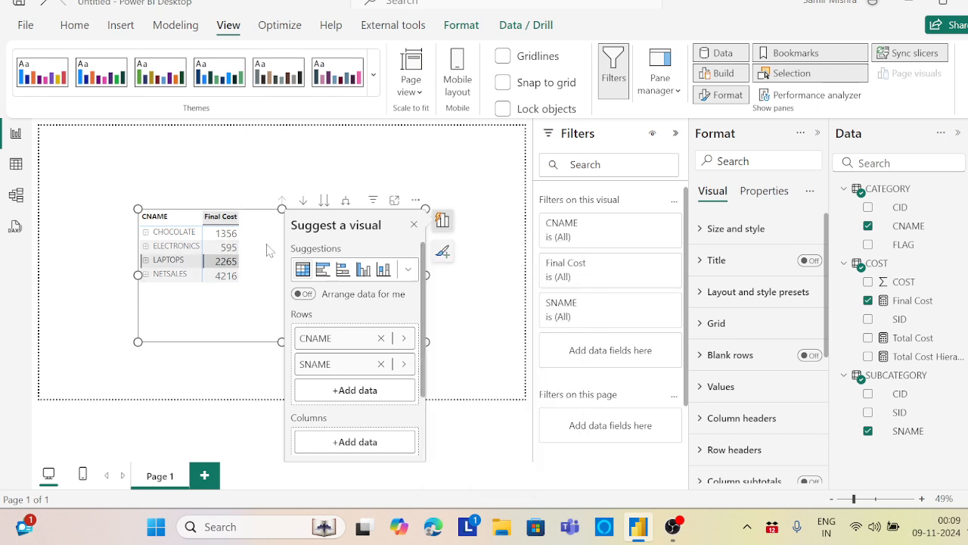
{"action": "left_click", "coordinate": [413, 228]}
Move the matrix slightly higher on the page and enlarge it a little in both directions
{"action": "scroll", "coordinate": [325, 274], "scroll_direction": "down", "scroll_amount": 1}
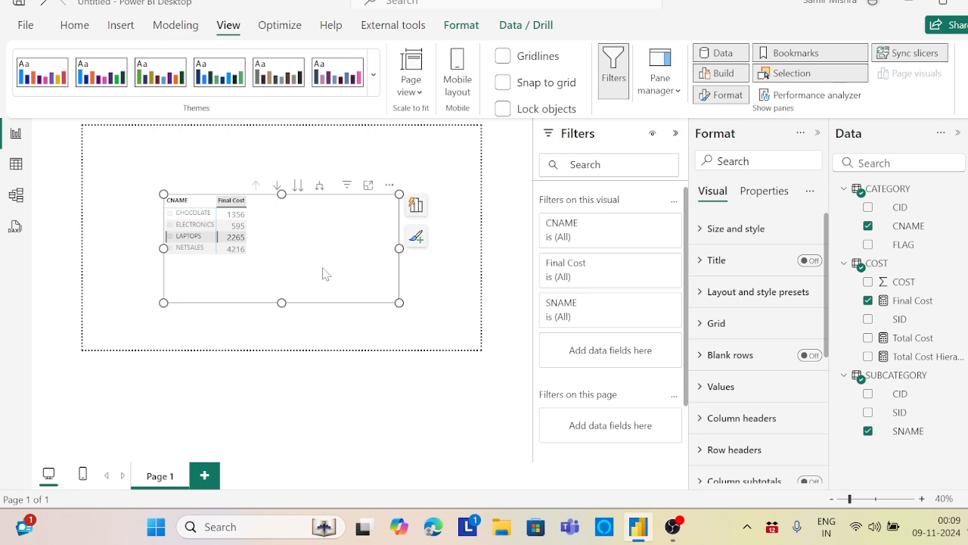
{"action": "left_click_drag", "start_coordinate": [325, 274], "coordinate": [321, 265]}
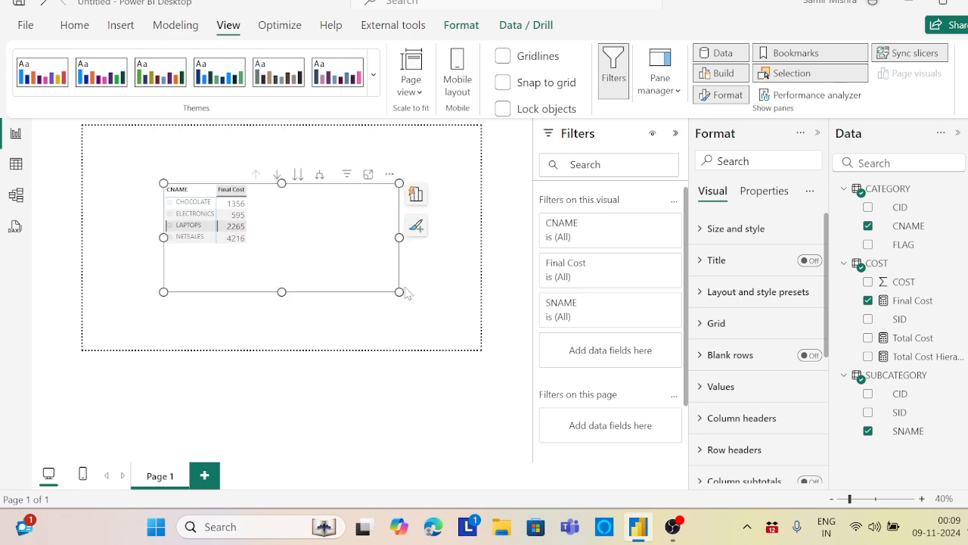
{"action": "left_click_drag", "start_coordinate": [399, 293], "coordinate": [410, 304]}
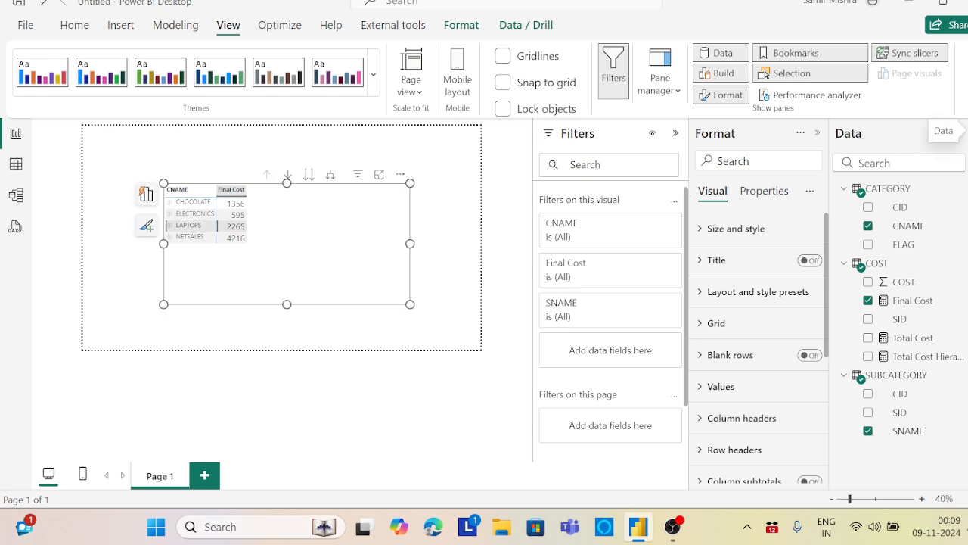
Show the matrix's Build options, and expand and collapse CHOCOLATE and ELECTRONICS to check their subcategory costs
{"action": "left_click", "coordinate": [967, 133]}
{"action": "left_click", "coordinate": [967, 161]}
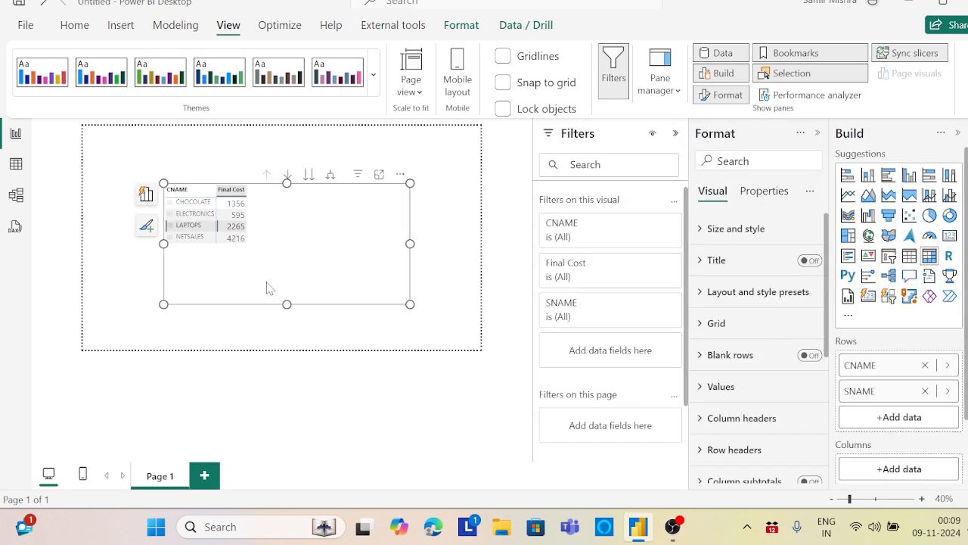
{"action": "left_click", "coordinate": [259, 253]}
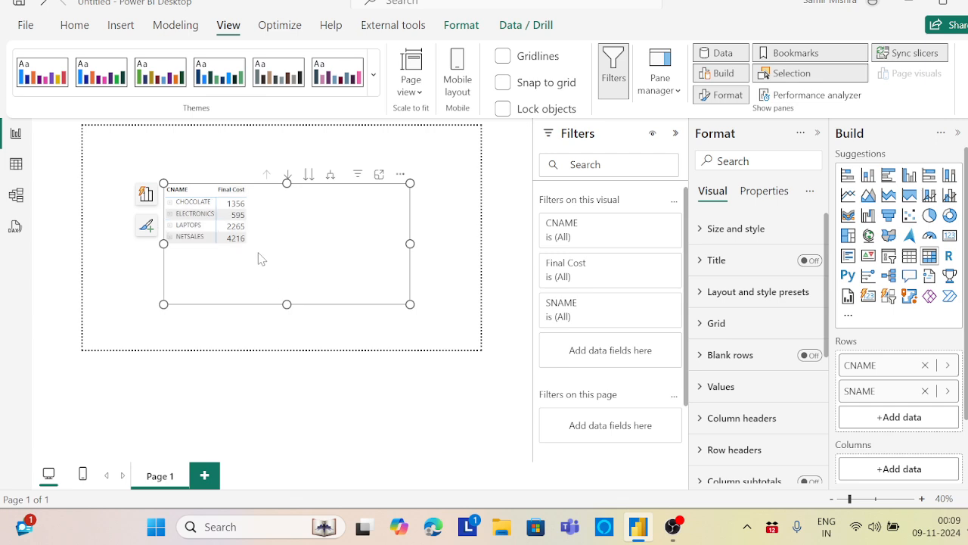
{"action": "left_click", "coordinate": [171, 203]}
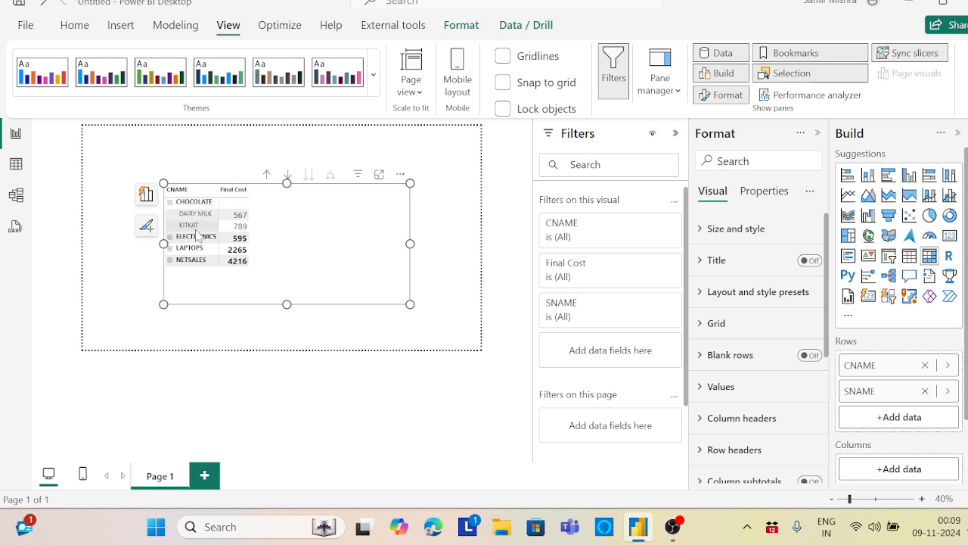
{"action": "left_click", "coordinate": [170, 204]}
{"action": "left_click", "coordinate": [170, 215]}
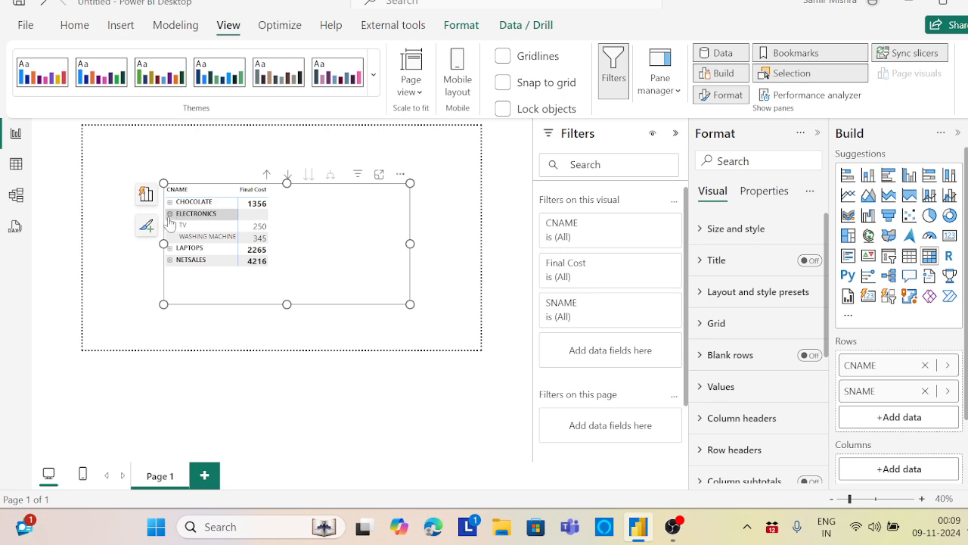
{"action": "left_click", "coordinate": [170, 216]}
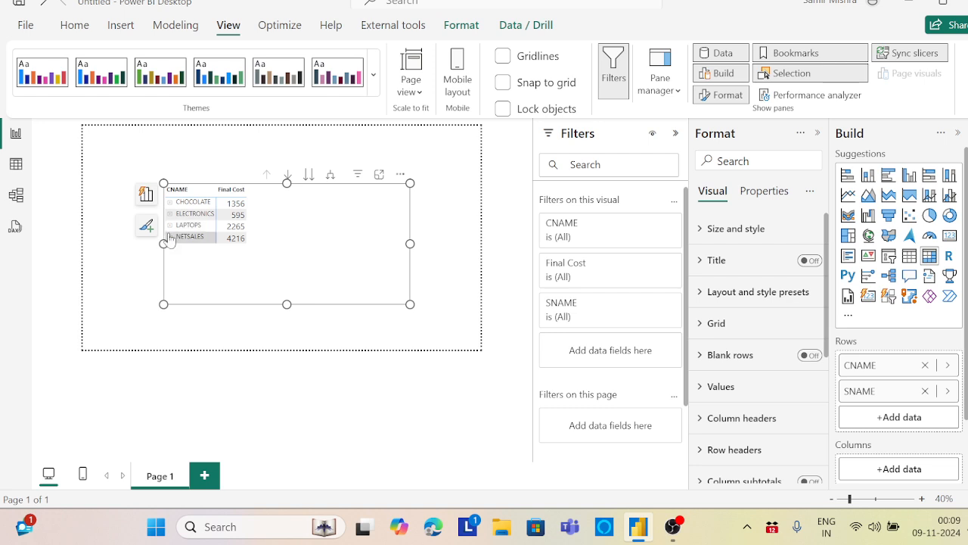
Expand NETSALES, enlarge the matrix until all its subcategories fit, and collapse NETSALES again
{"action": "left_click", "coordinate": [169, 239]}
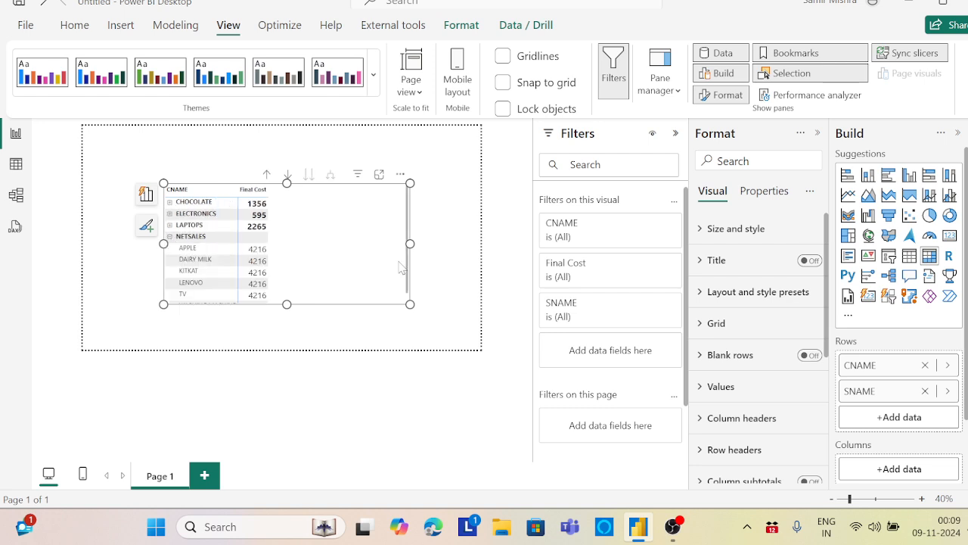
{"action": "left_click_drag", "start_coordinate": [410, 303], "coordinate": [426, 323]}
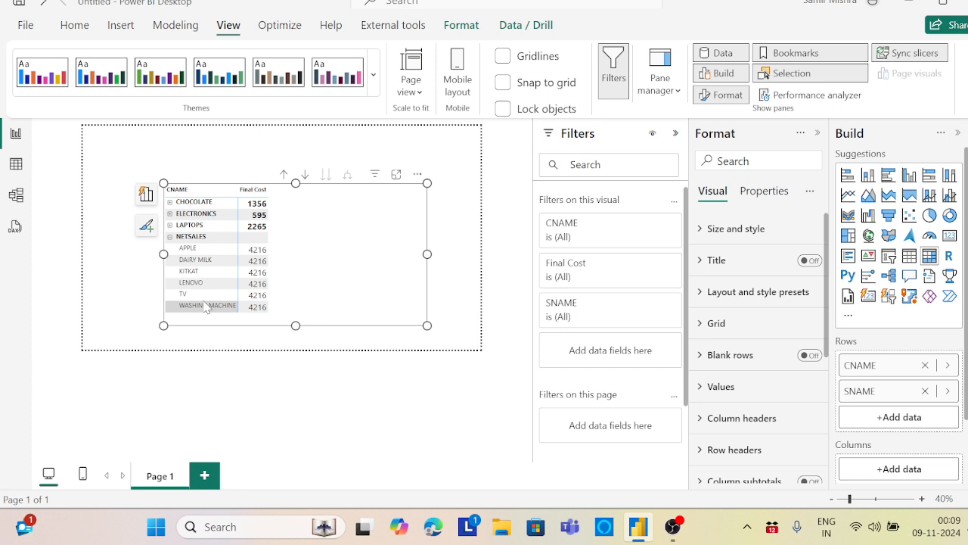
{"action": "left_click", "coordinate": [170, 238]}
{"action": "left_click", "coordinate": [170, 238]}
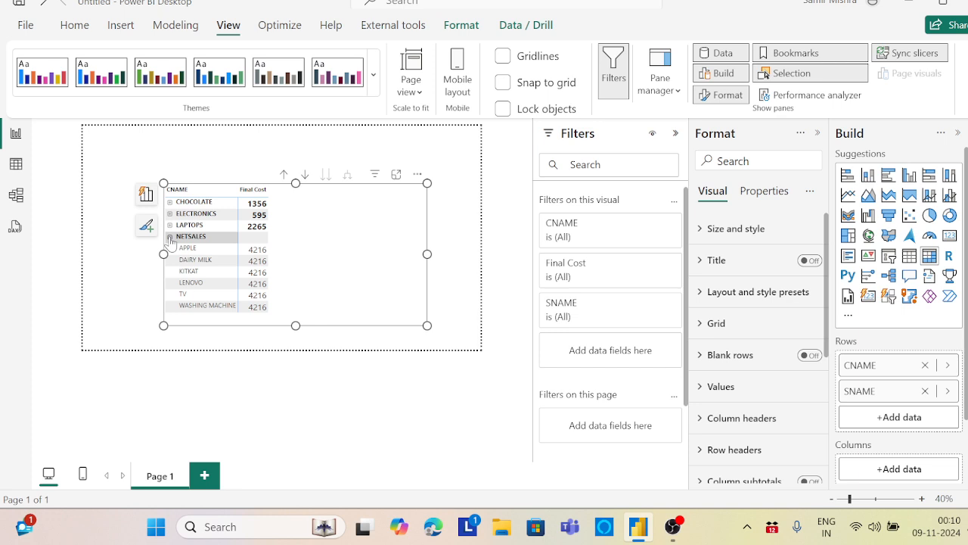
{"action": "left_click", "coordinate": [170, 239]}
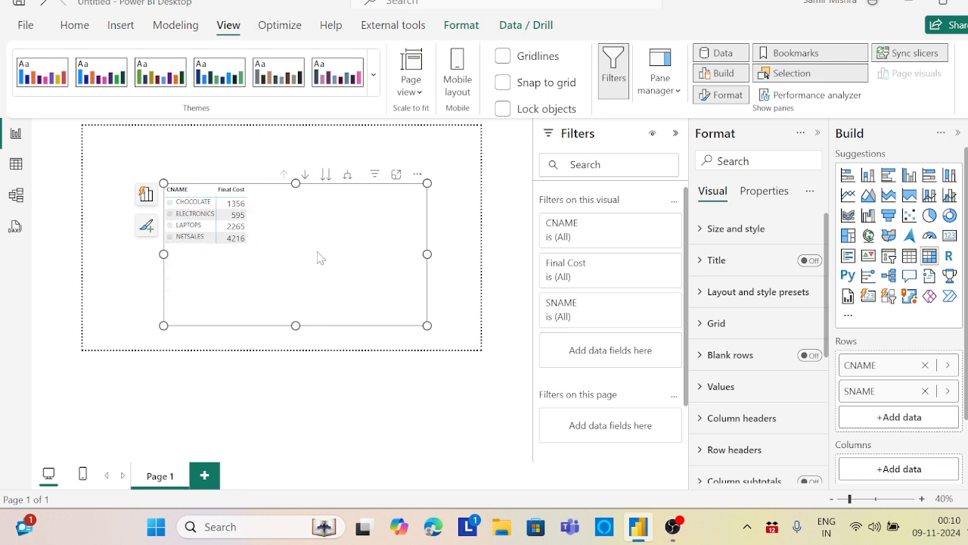